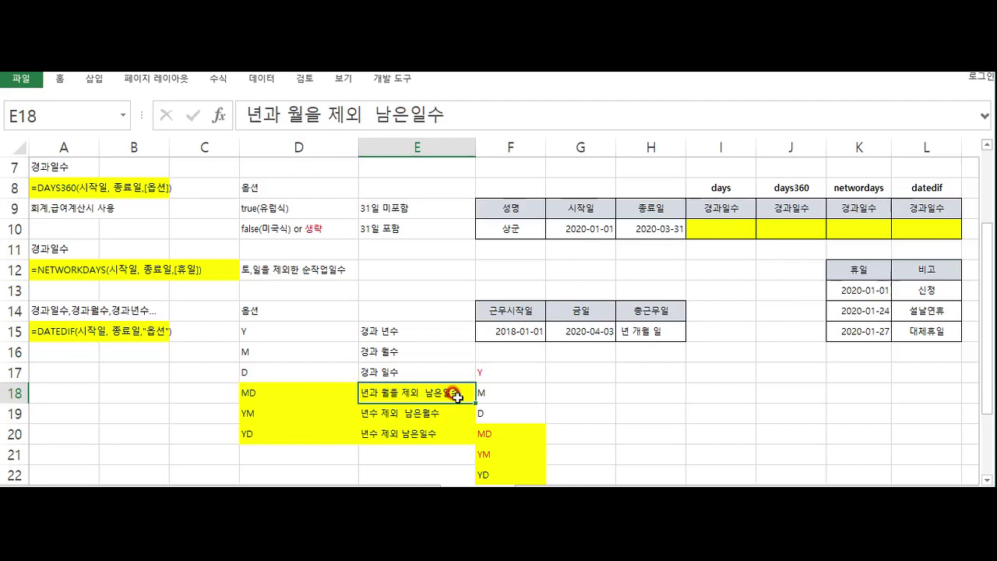
Step: Examine the DATEDIF options YM and YD with their descriptions, and the function headings in I8:L8
left_click(270, 408)
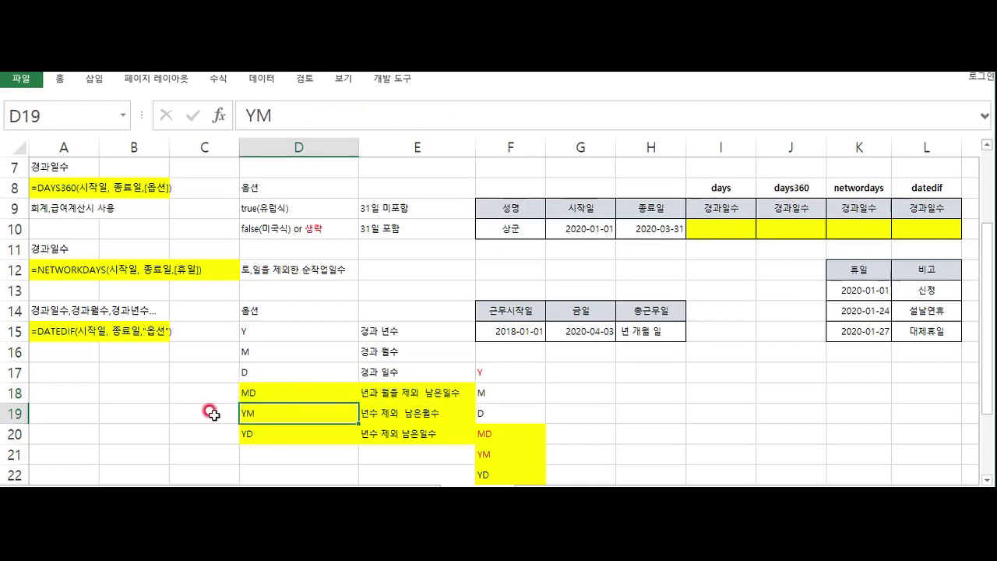
left_click(376, 412)
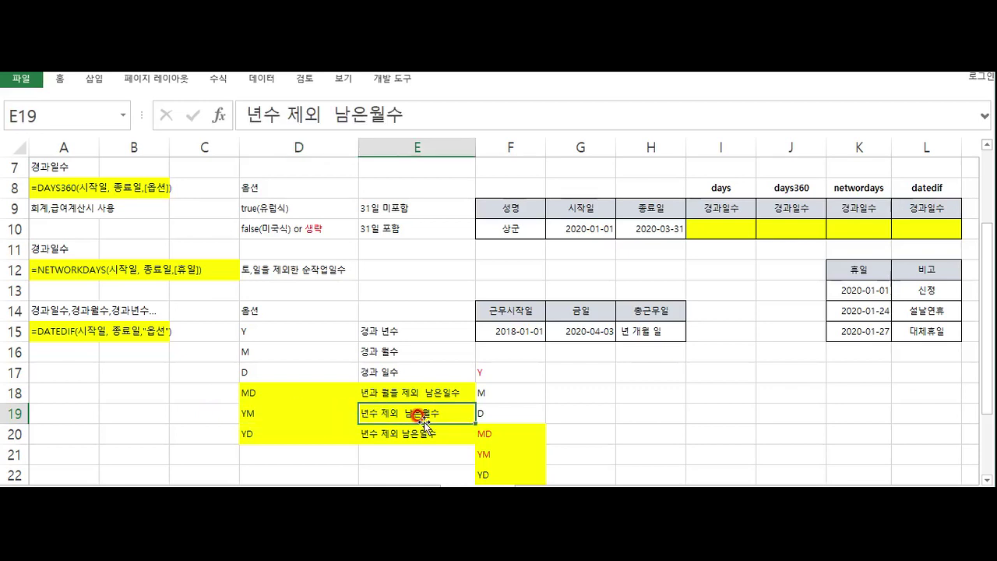
left_click(269, 431)
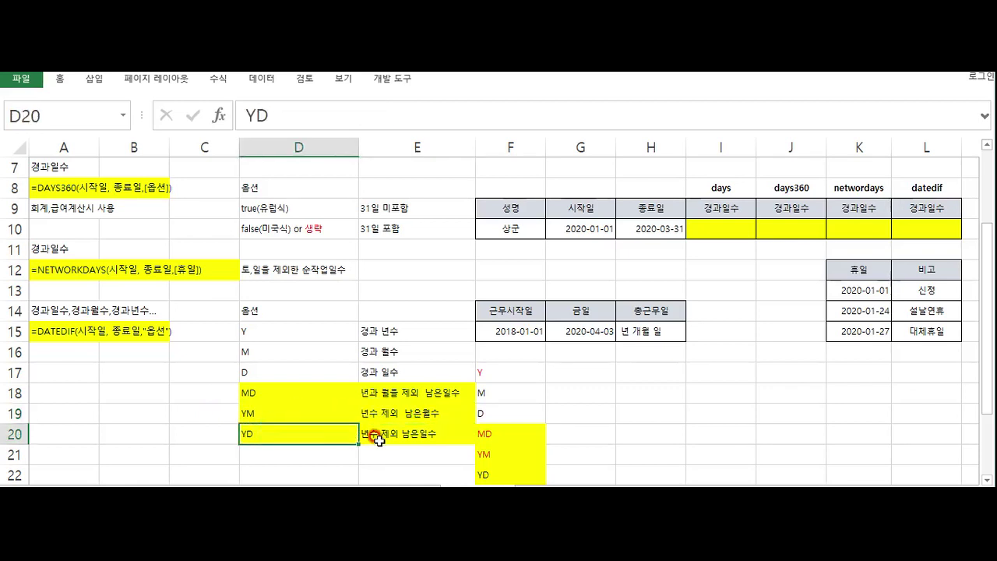
left_click(375, 438)
scroll(258, 395, "up", 2)
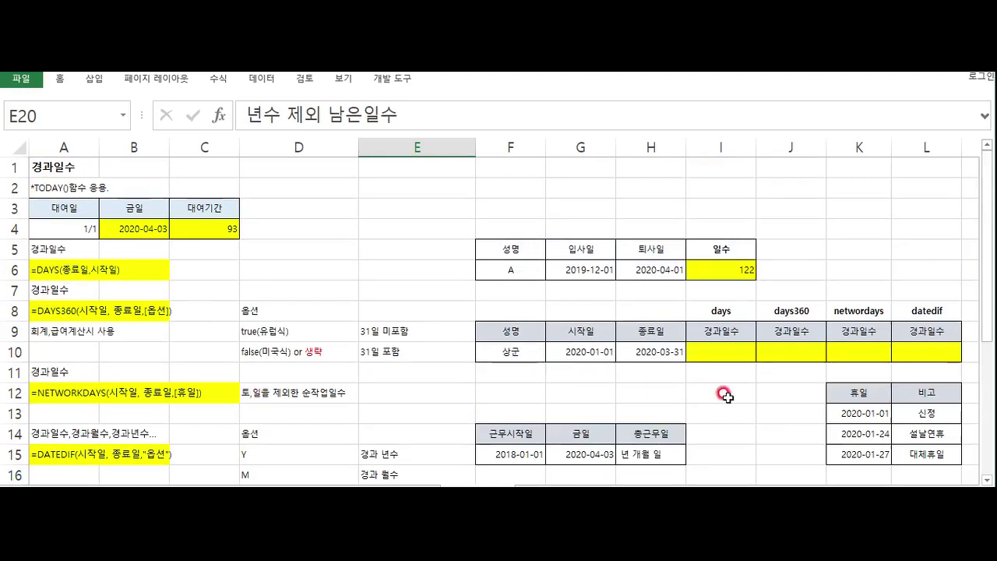
left_click_drag(715, 313, 896, 311)
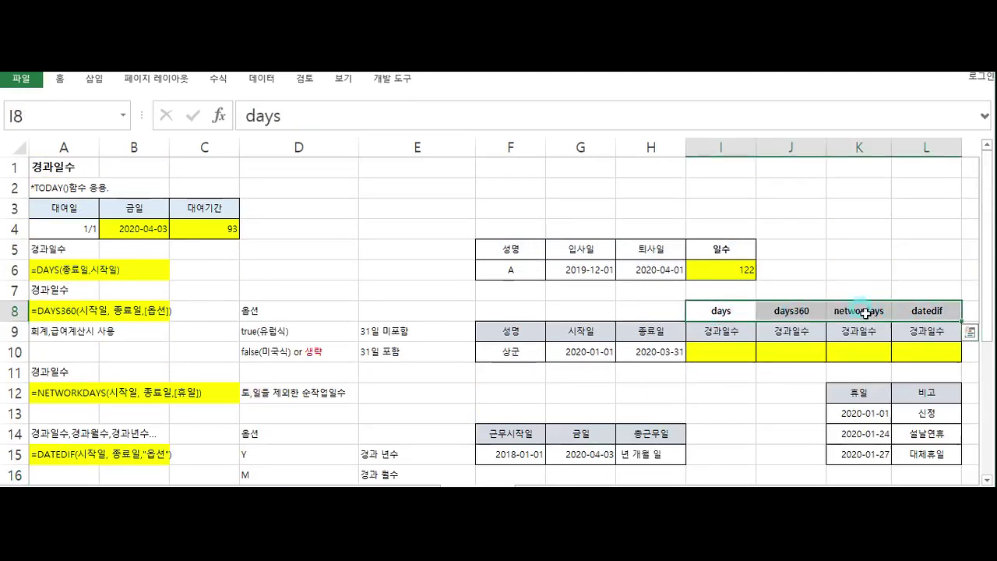
Step: Calculate the elapsed days in I10 with =DAYS(H10,G10), using the end date and the start date
left_click(702, 353)
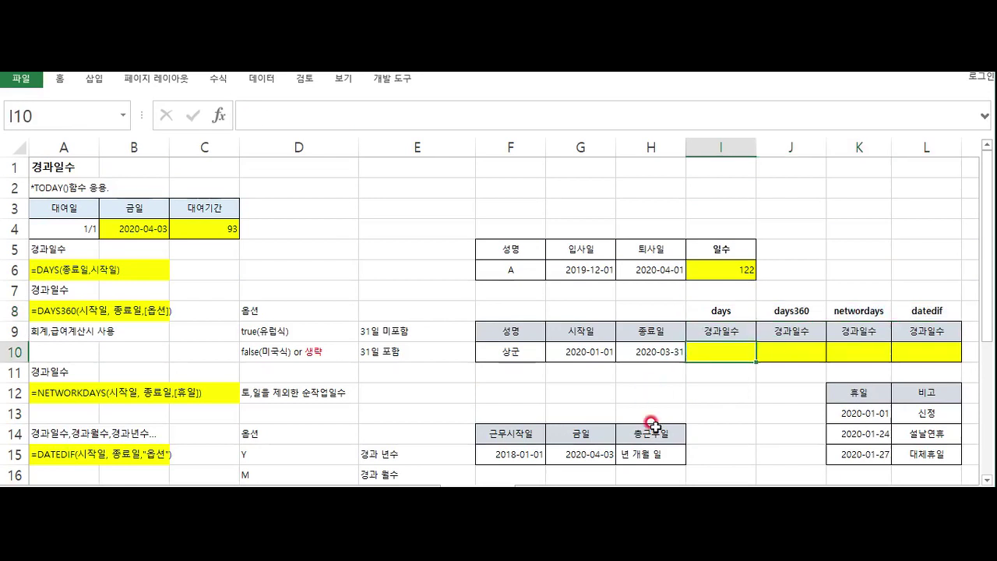
type("=da")
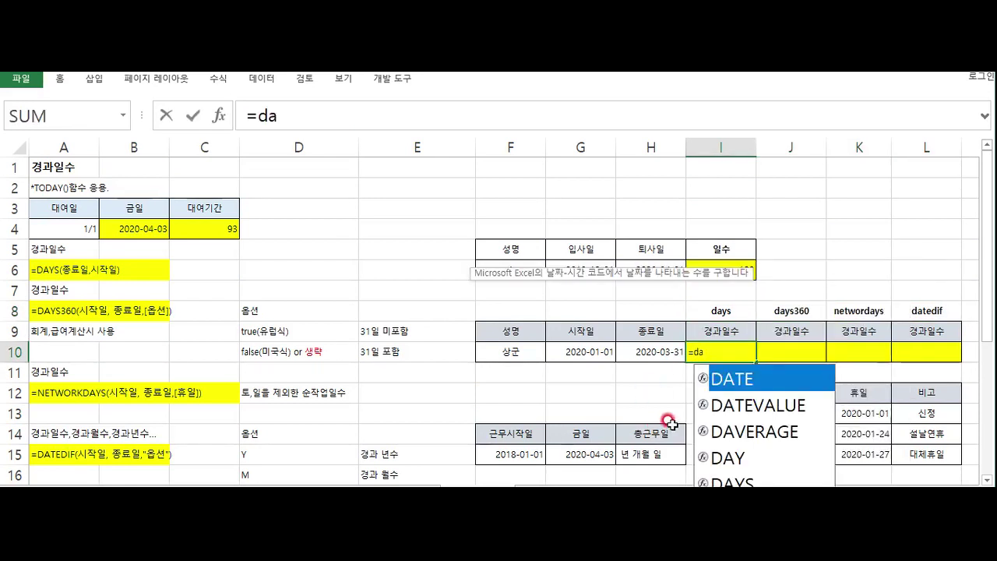
double_click(736, 481)
left_click(647, 348)
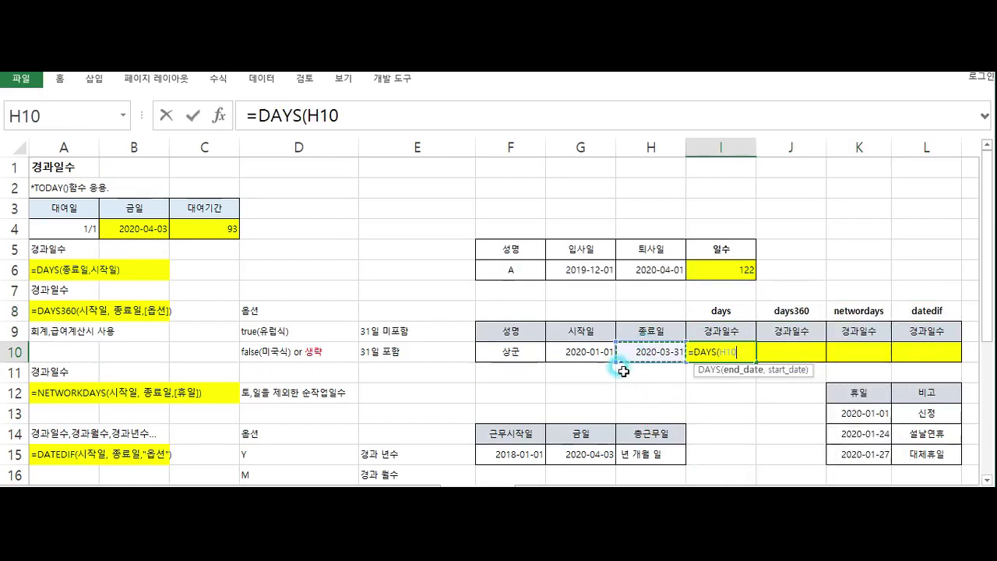
type(",")
left_click(578, 352)
key("Return")
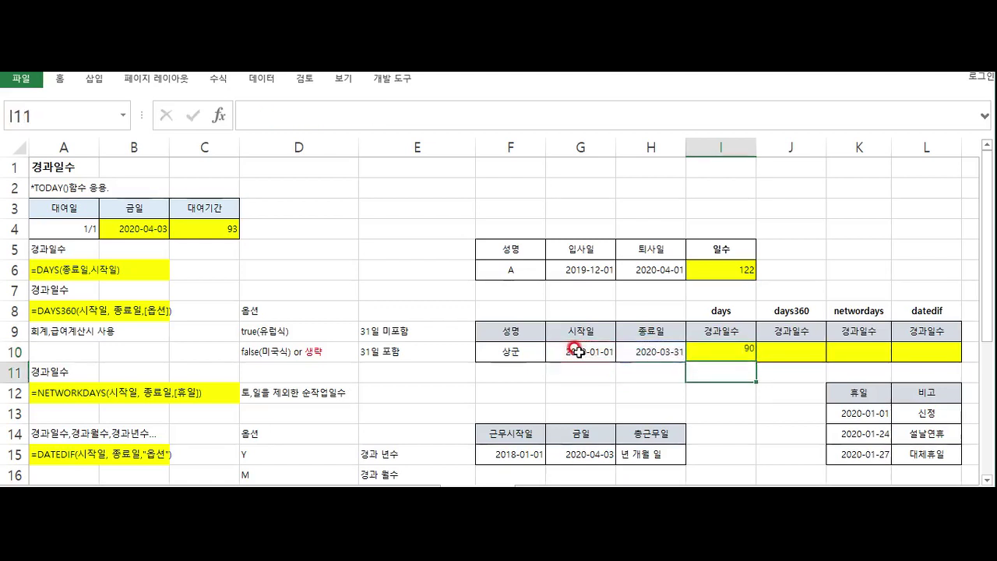
Step: Calculate the elapsed days in J10 with the European-method formula =DAYS360(G10,H10,TRUE)
left_click(787, 346)
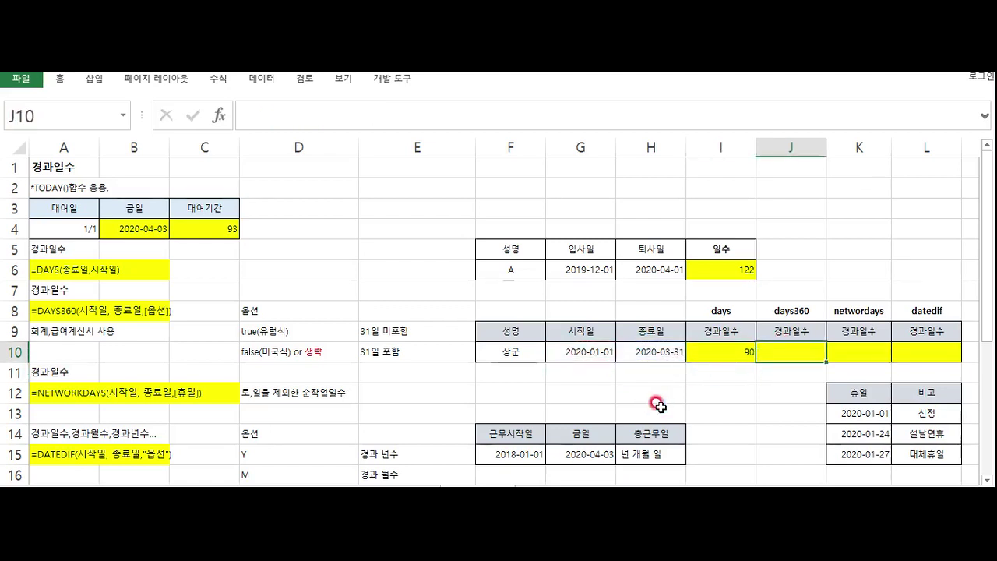
type("=da")
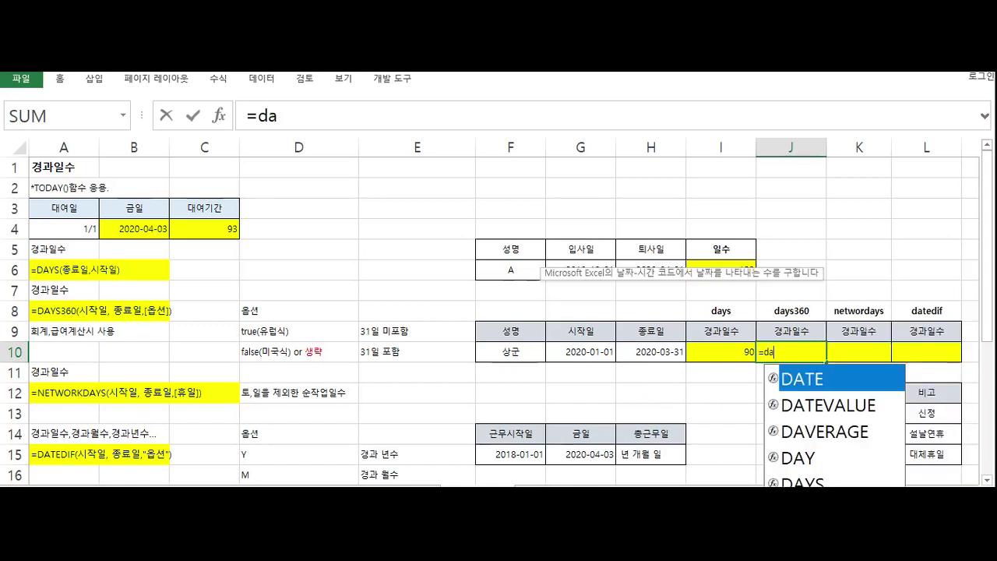
type("ys360(")
left_click(571, 349)
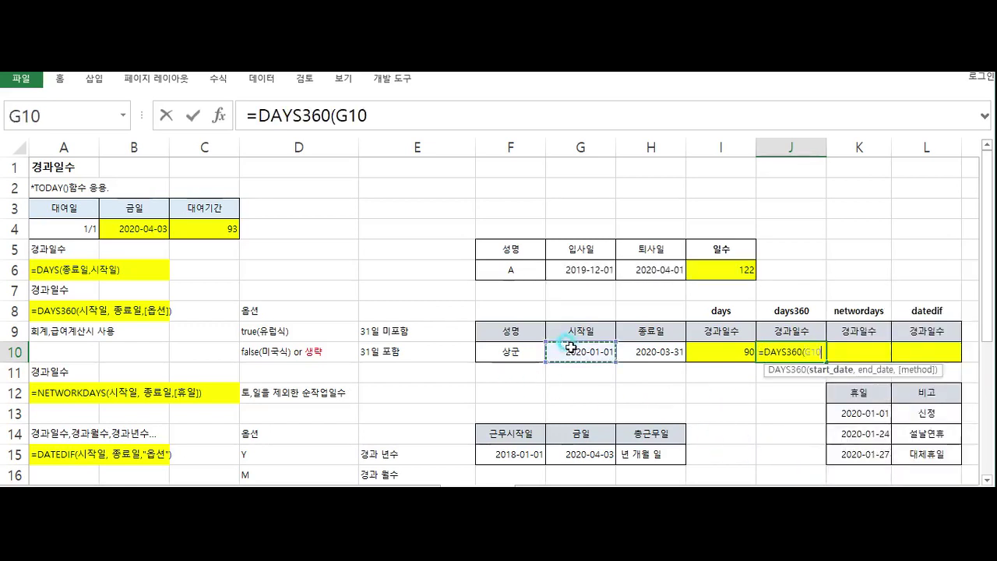
type(",")
left_click(642, 348)
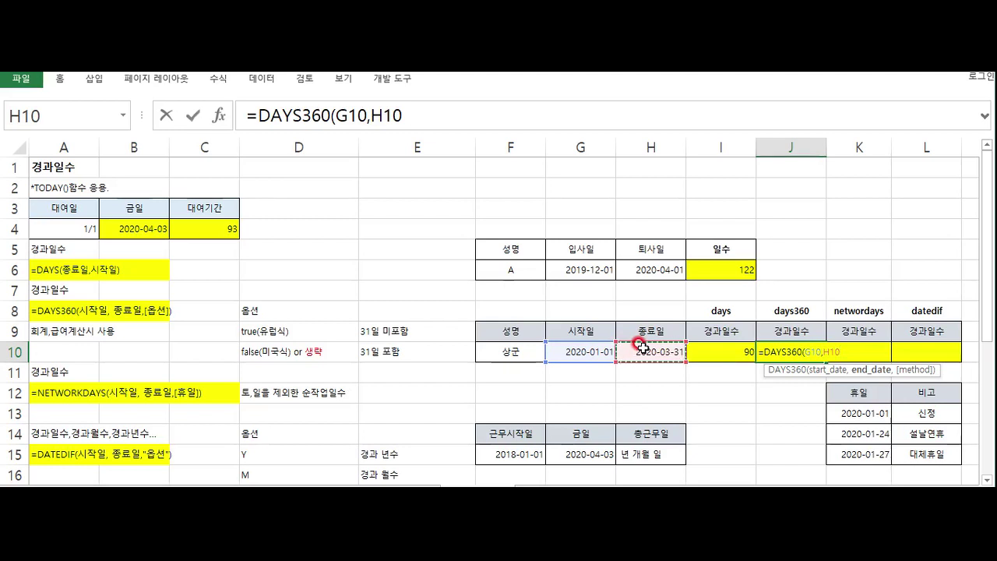
type(",")
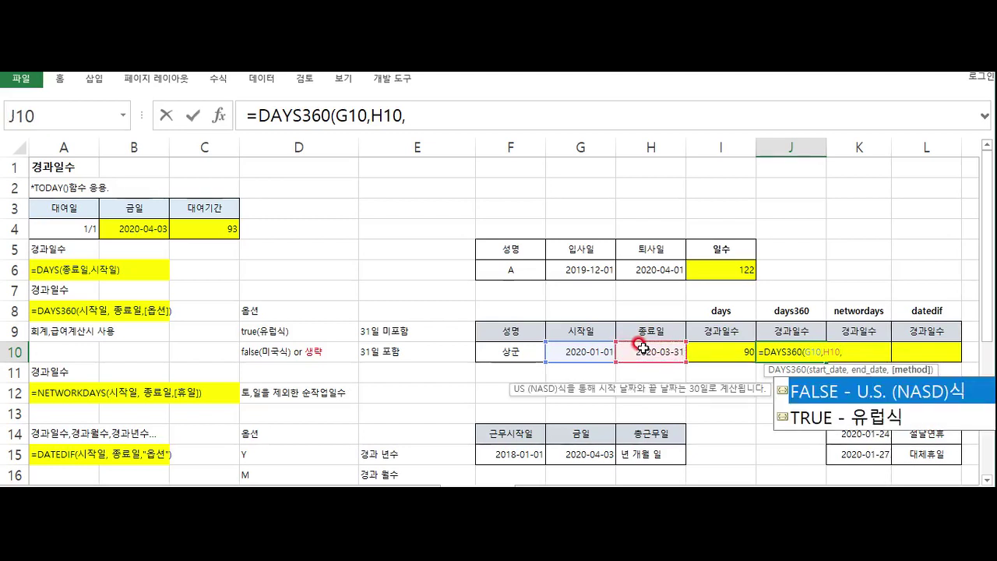
double_click(821, 416)
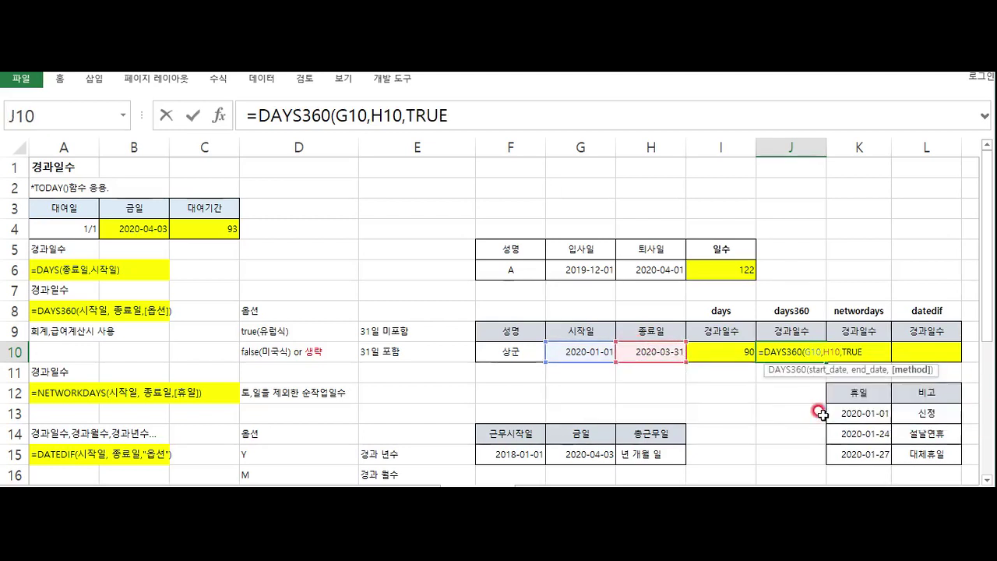
key("Return")
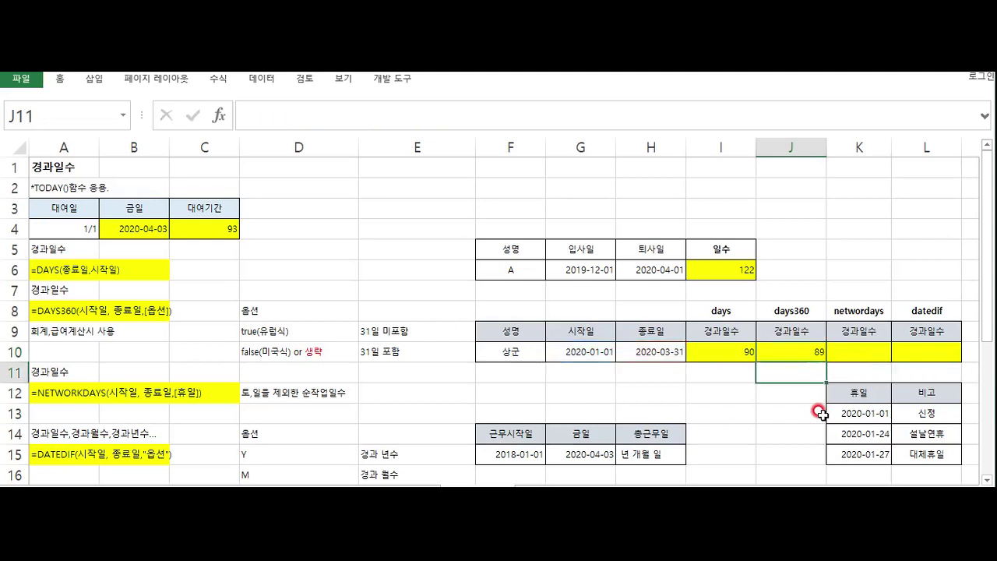
left_click(809, 352)
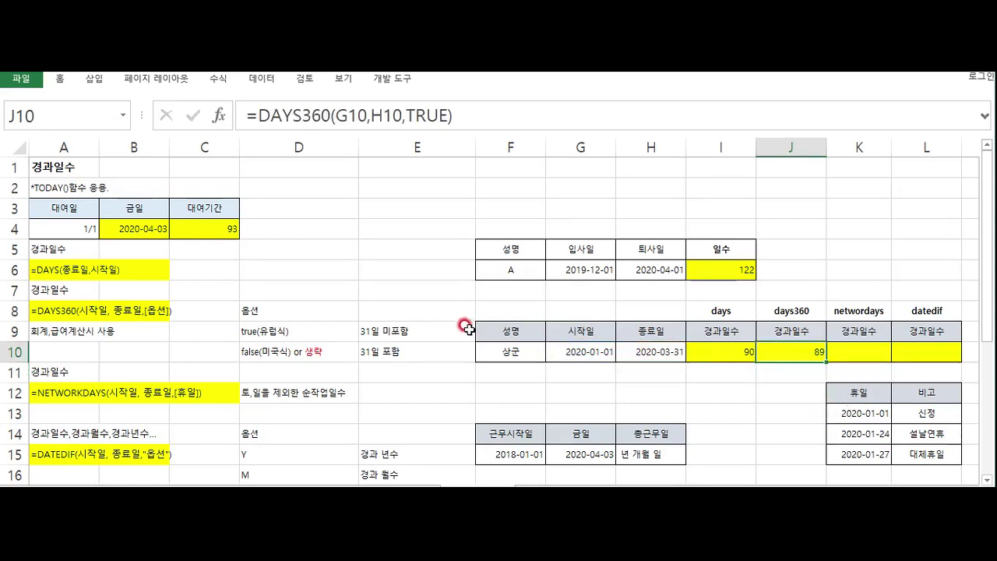
Step: Calculate the working days between the start and end dates in K10 with =NETWORKDAYS(G10,H10)
left_click(864, 351)
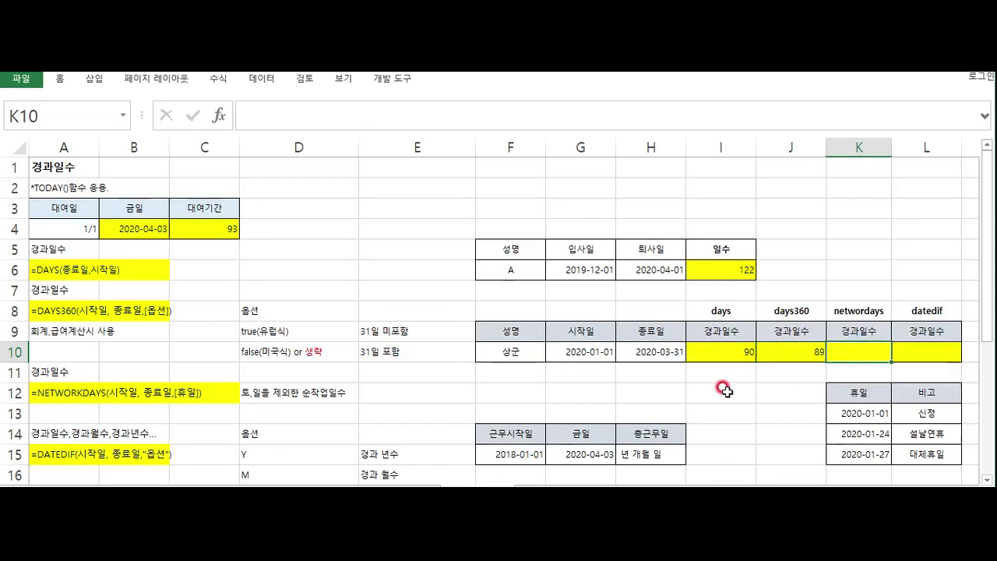
type("=ne")
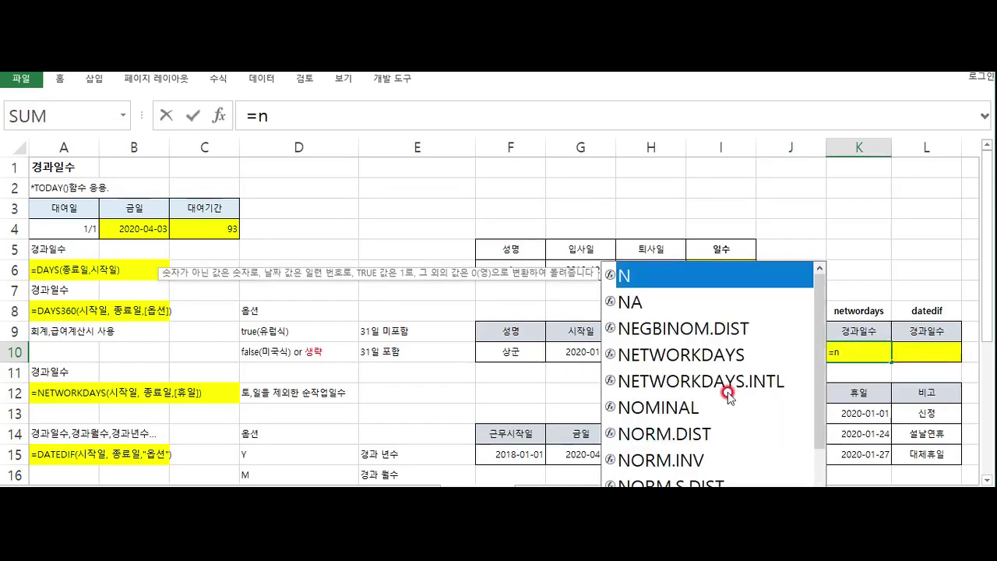
double_click(841, 416)
left_click(590, 351)
type(",")
left_click(691, 353)
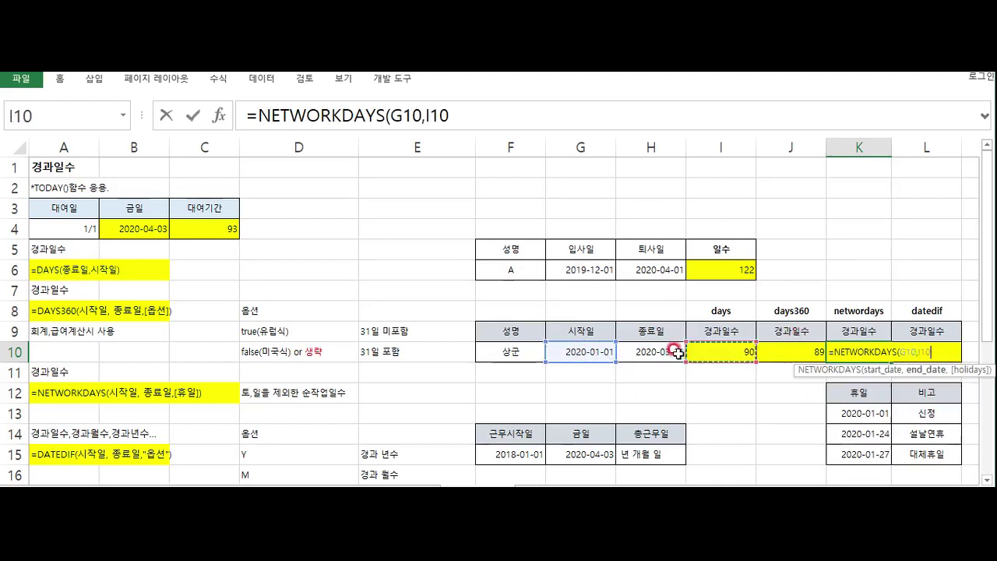
left_click(658, 352)
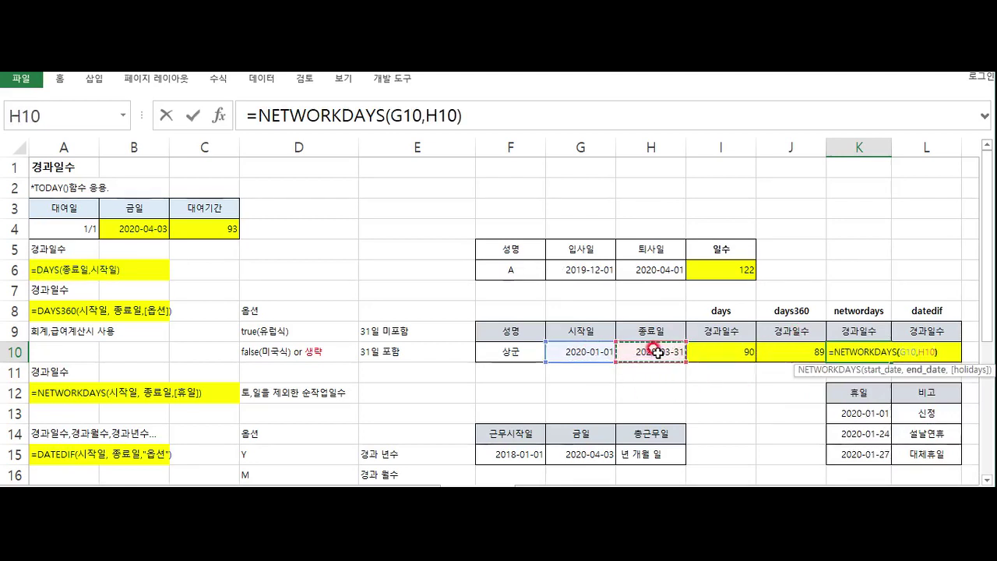
type(")")
key("Return")
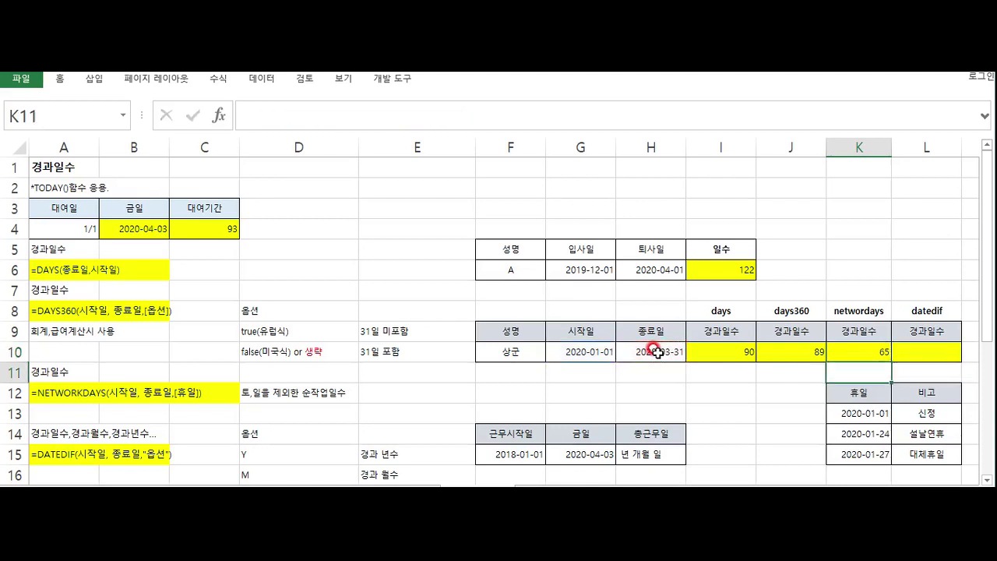
Step: Add the holiday dates K13:K15 as the holidays argument of the NETWORKDAYS formula in K10
left_click(870, 351)
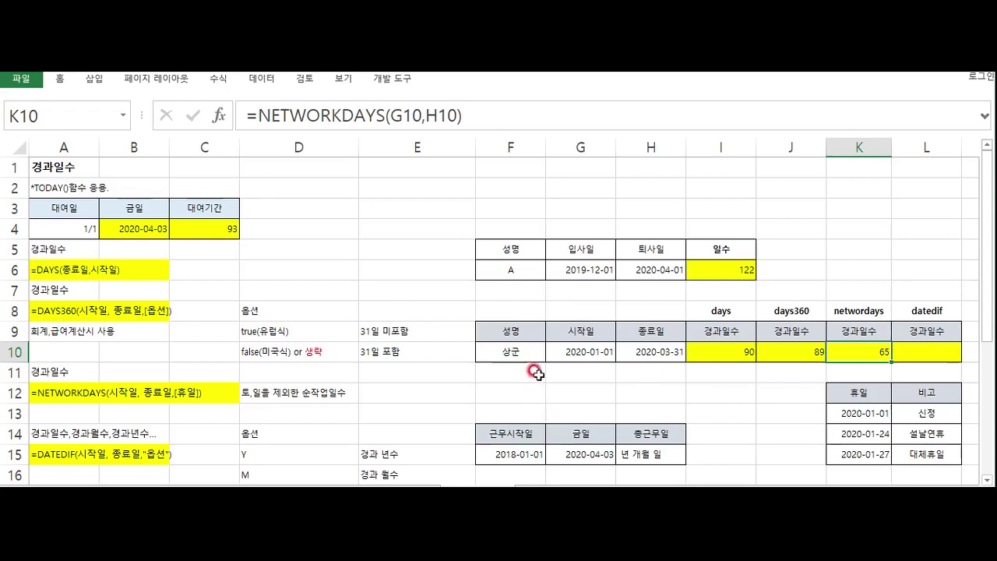
left_click(444, 109)
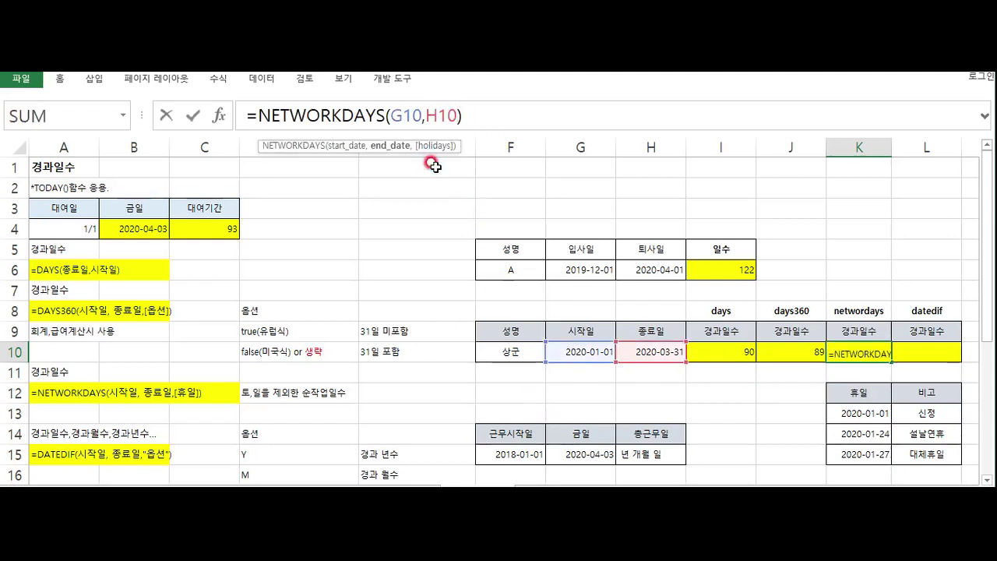
type(",")
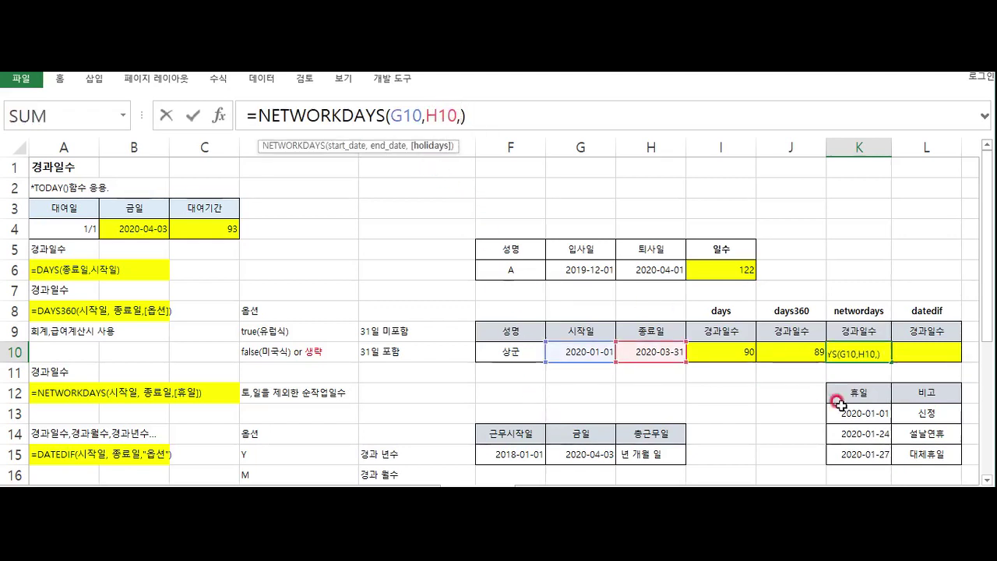
left_click_drag(867, 412, 865, 456)
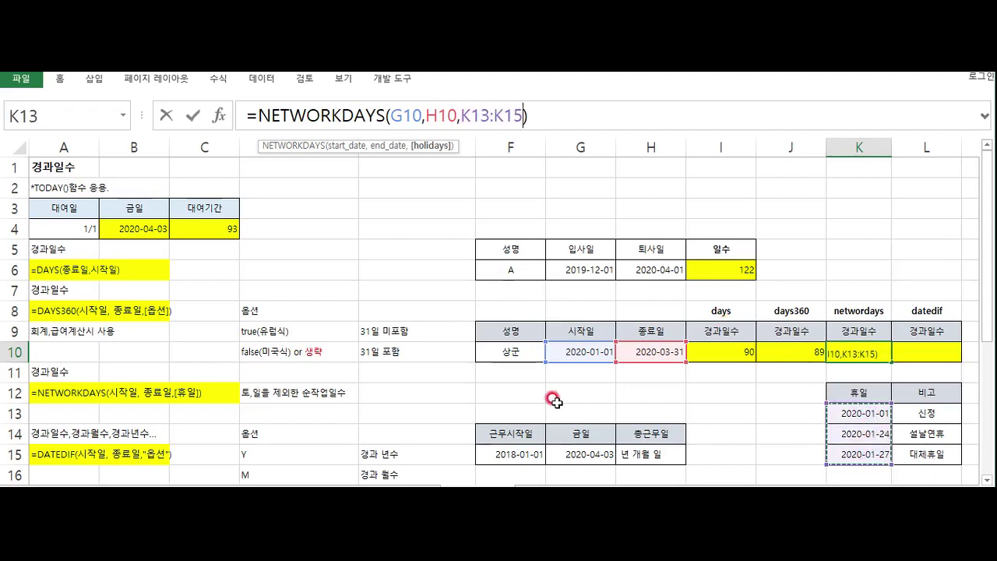
key("Return")
left_click(876, 351)
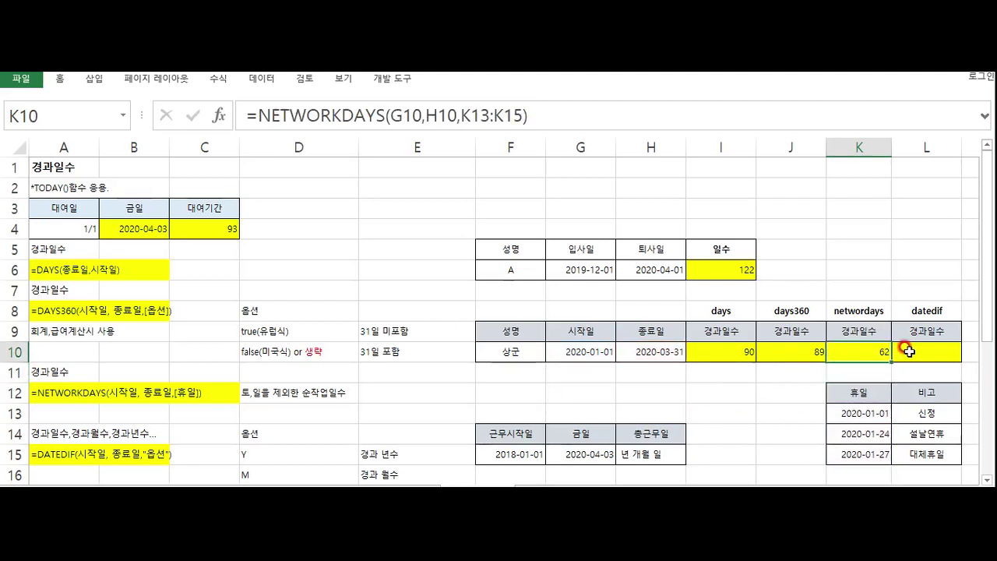
Step: Enter =datedi(G10,H10,"d") in L10 to try to calculate the elapsed days, and reselect the cell
left_click(906, 349)
type("=")
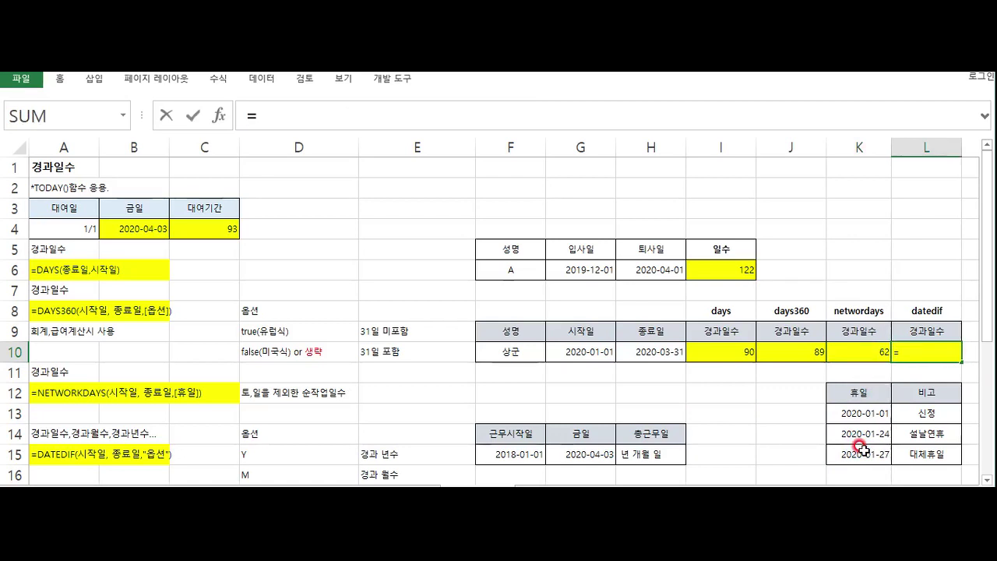
type("da")
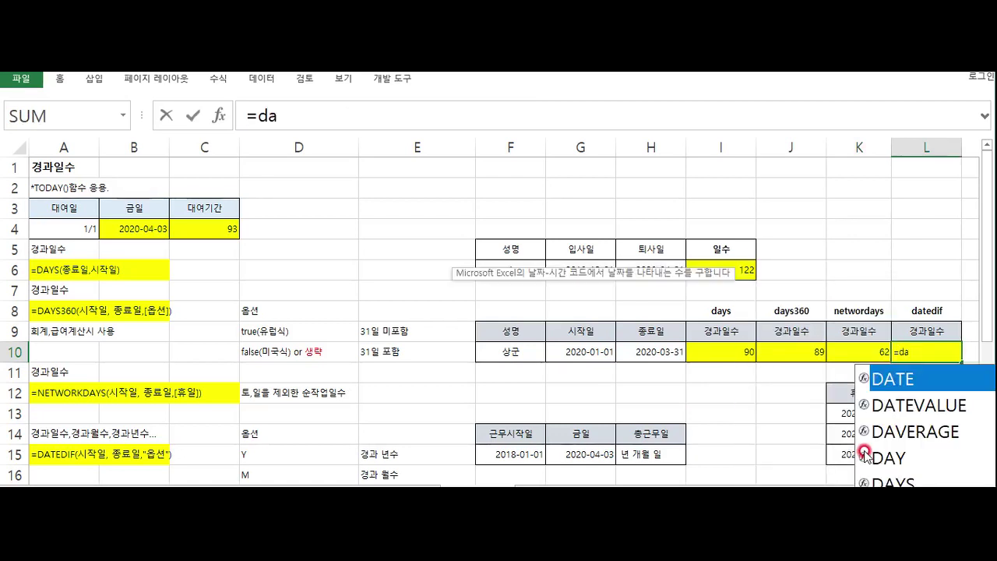
type("tedi(")
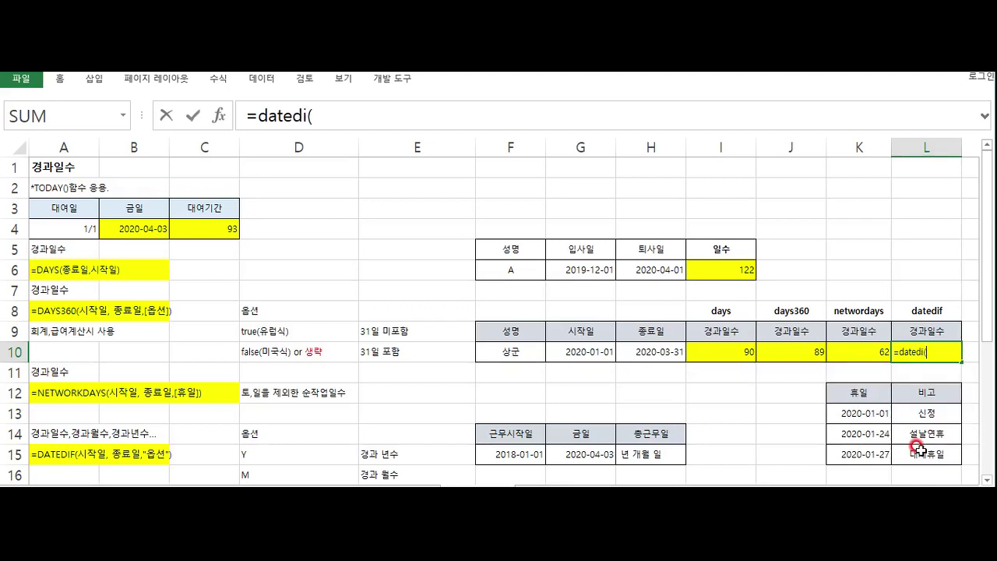
left_click(574, 344)
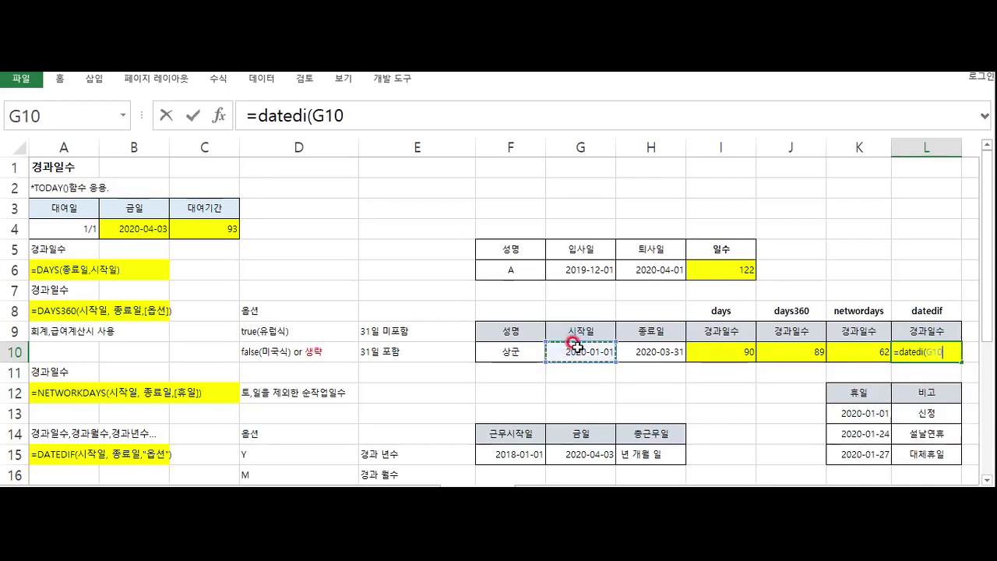
type(",")
left_click(658, 352)
type(",")
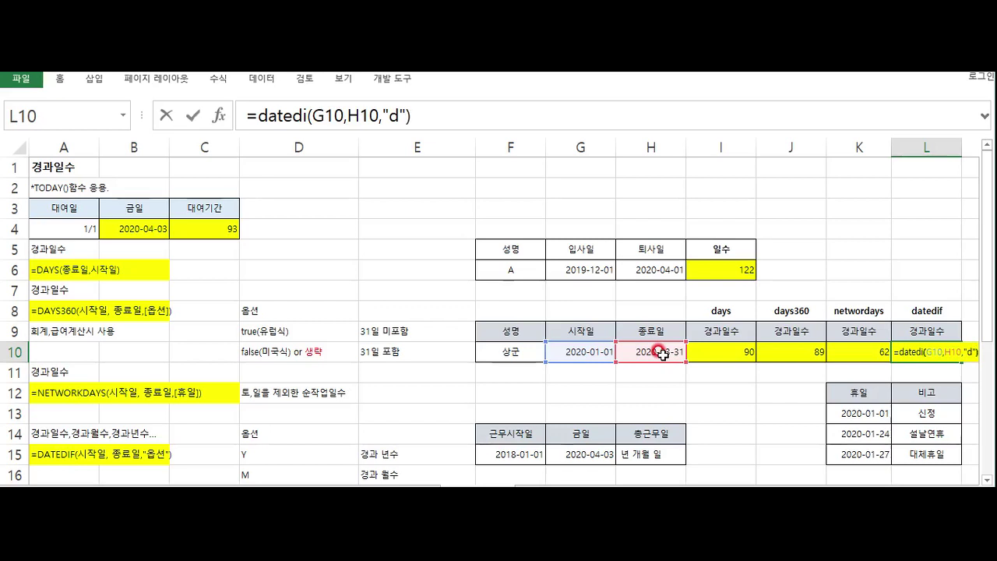
type("\"d\")")
key("Return")
left_click(939, 352)
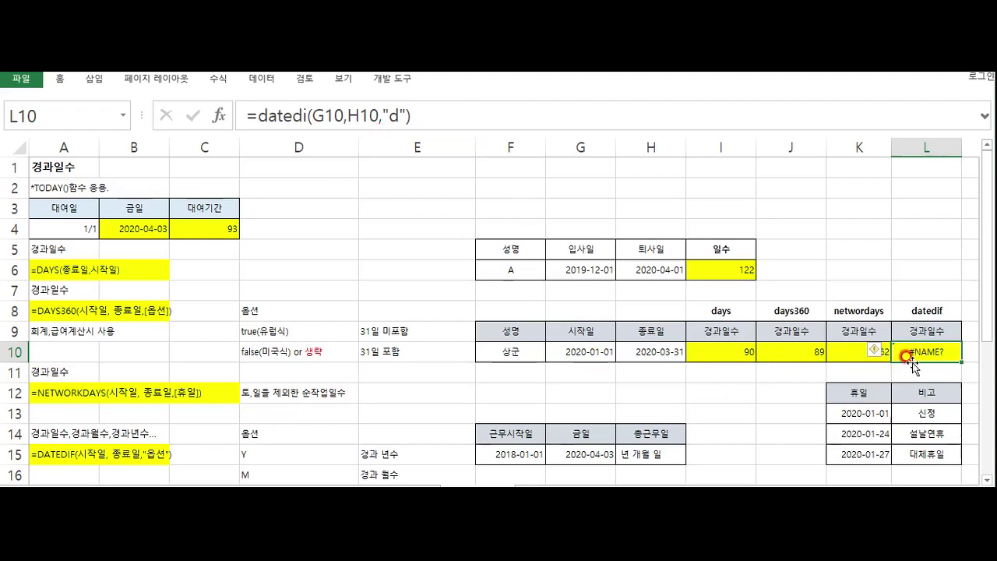
key("Down")
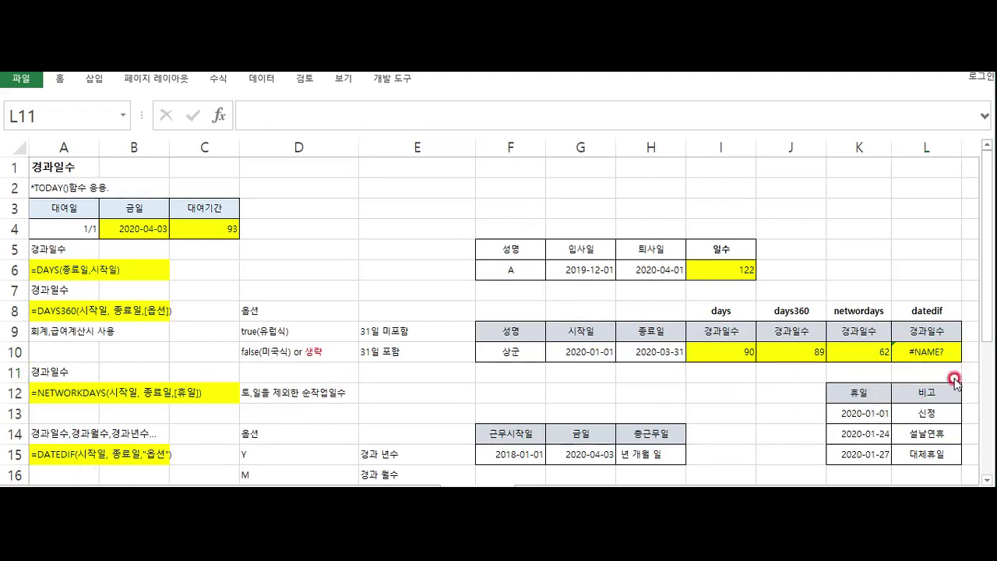
left_click(929, 352)
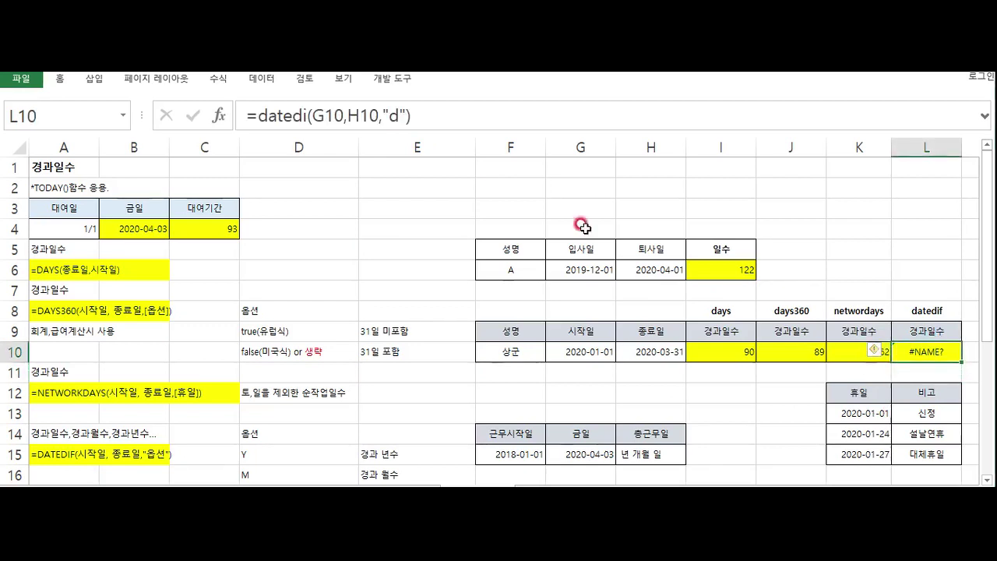
Step: Correct the function name in the L10 formula to give =DATEDIF(G10,H10,"d"), and reselect the cell
left_click(313, 115)
key("Return")
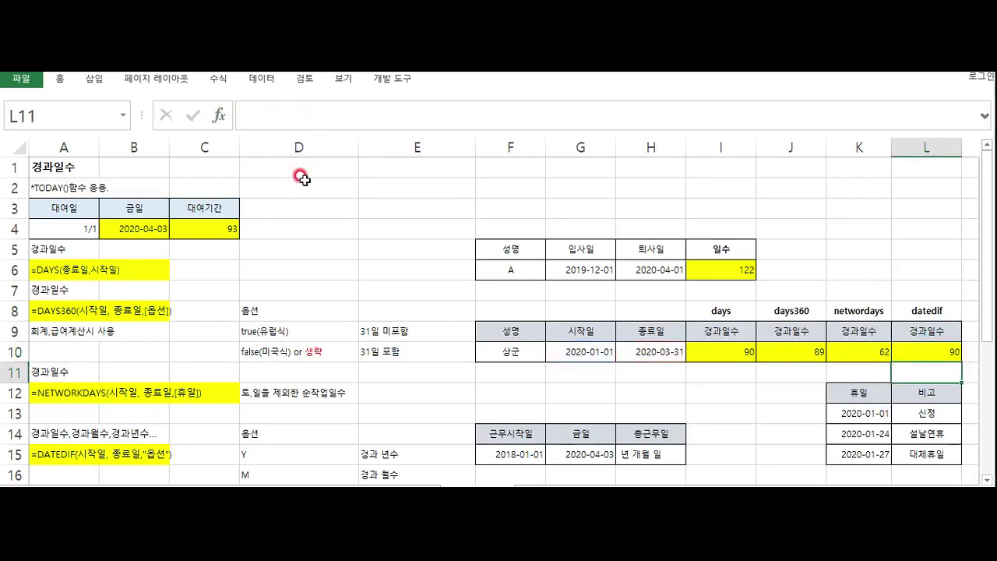
left_click(927, 349)
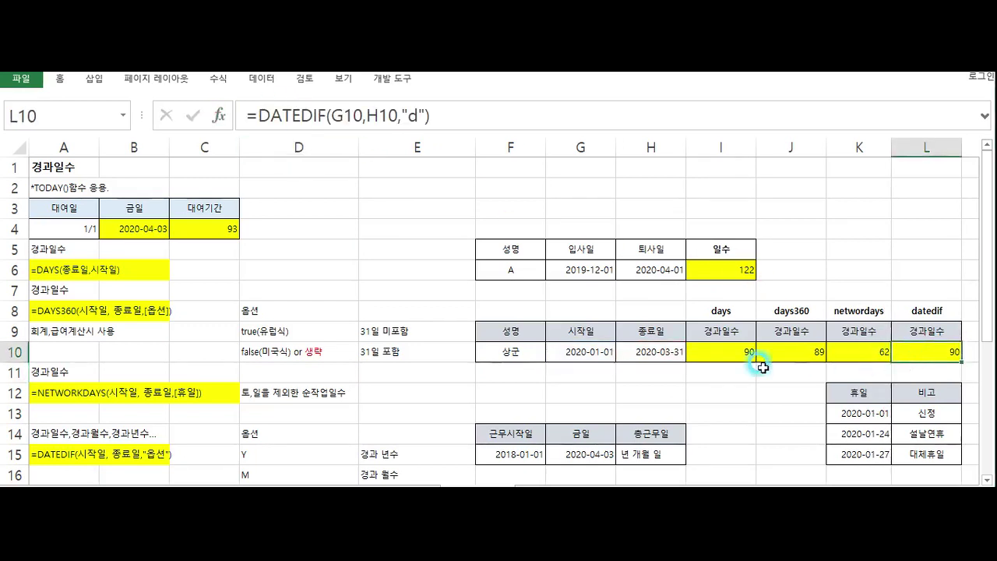
Step: Compare the DAYS, DAYS360, NETWORKDAYS and DATEDIF formulas in I10:L10, including the holiday dates in K13:K15
left_click(717, 349)
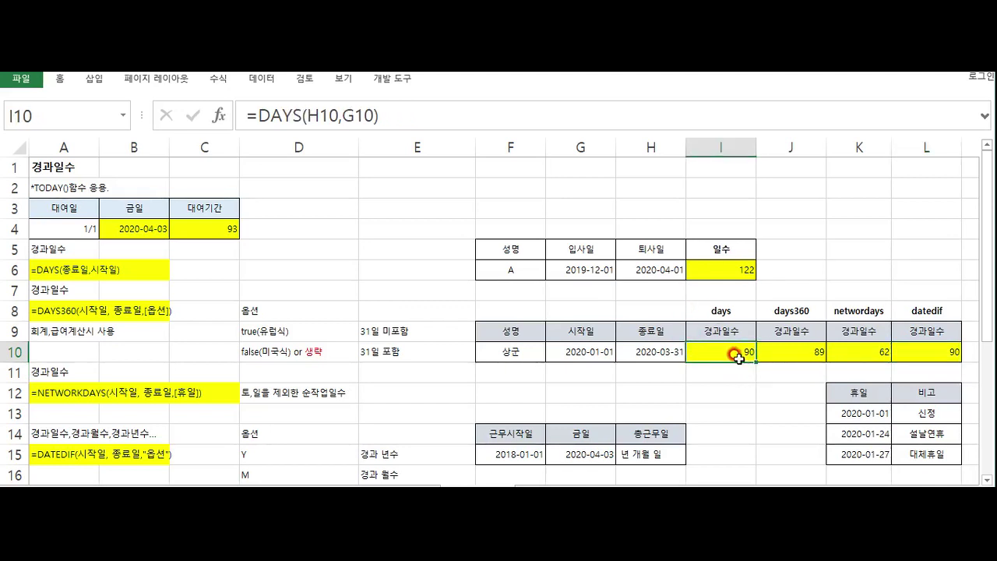
left_click(787, 353)
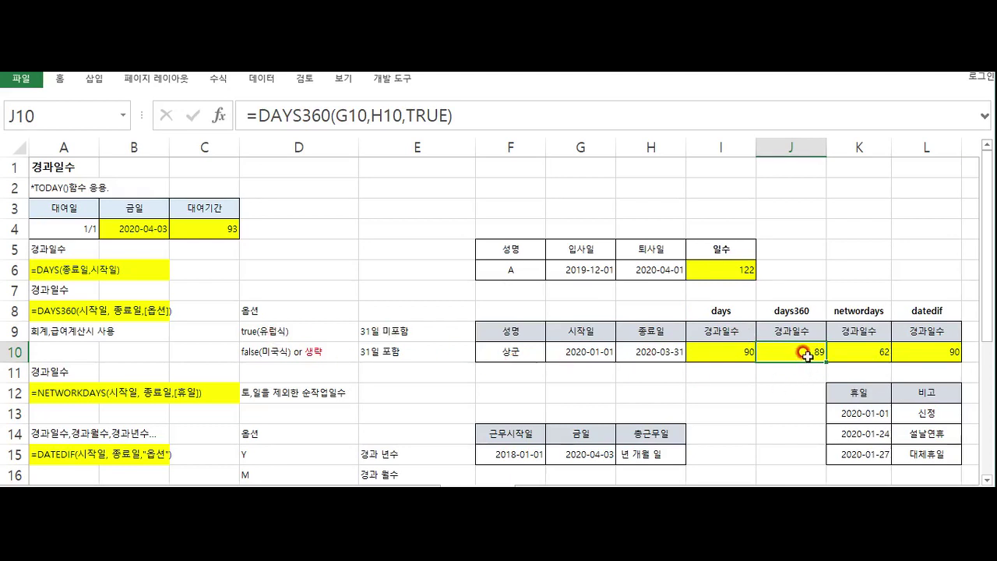
left_click(857, 352)
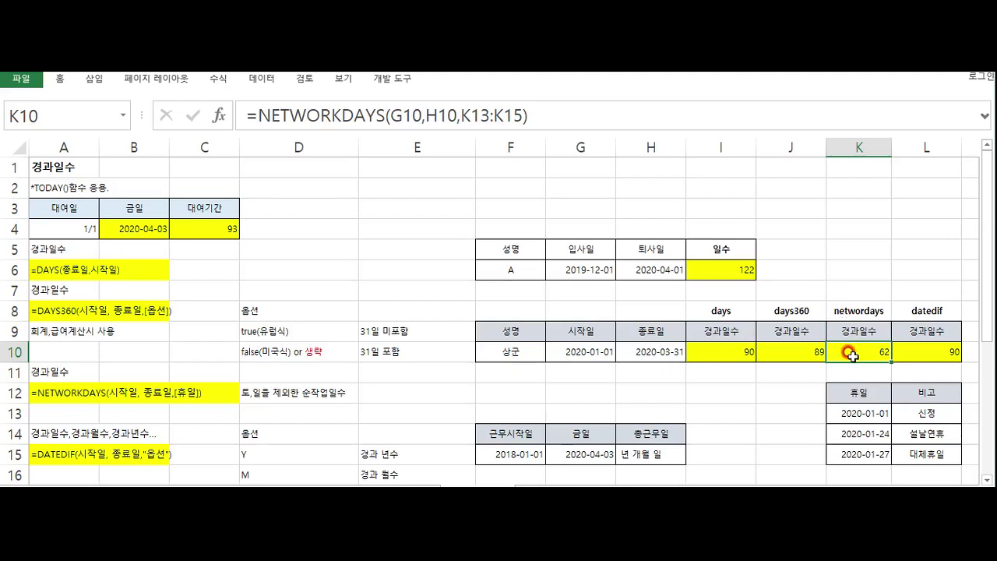
left_click_drag(857, 413, 869, 455)
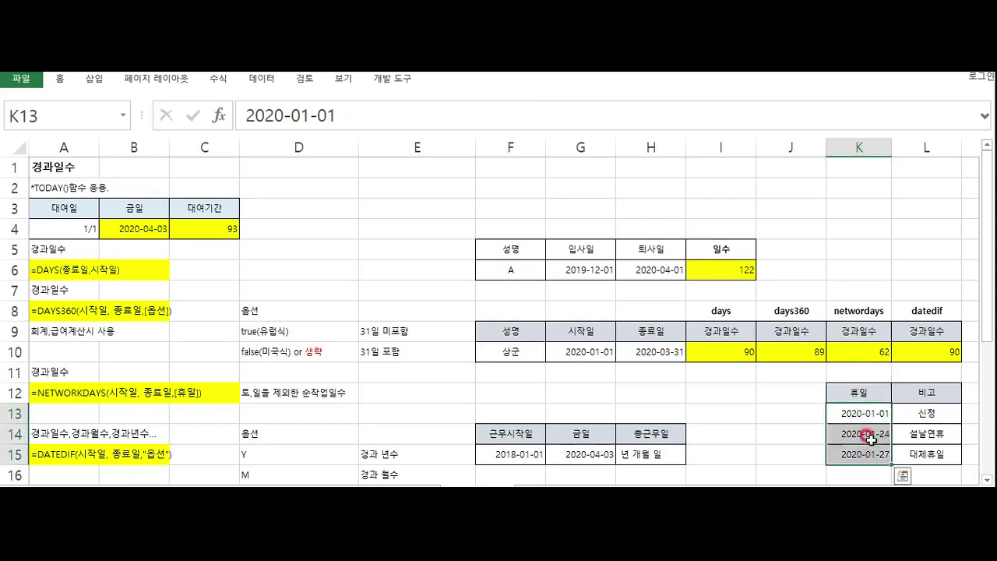
left_click(857, 347)
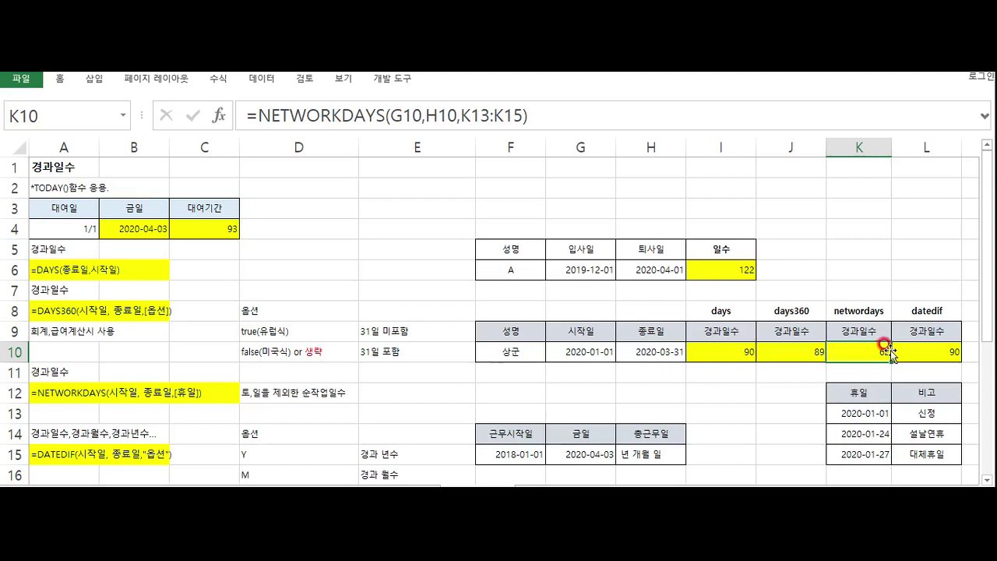
left_click(918, 351)
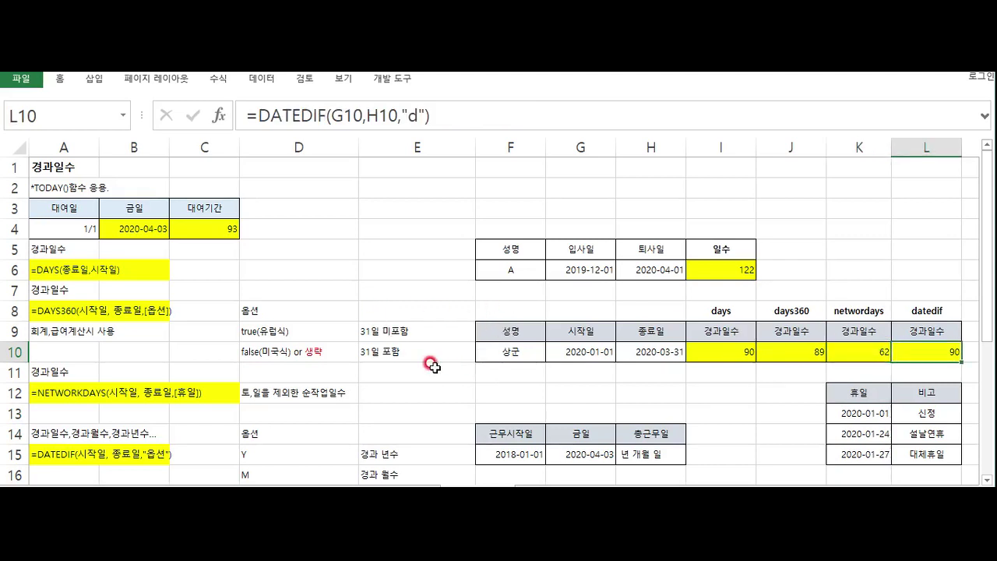
Step: Examine the DATEDIF syntax in A15 and its options Y, M, D, MD, YM and YD with their descriptions in D15:E20
scroll(265, 332, "down", 3)
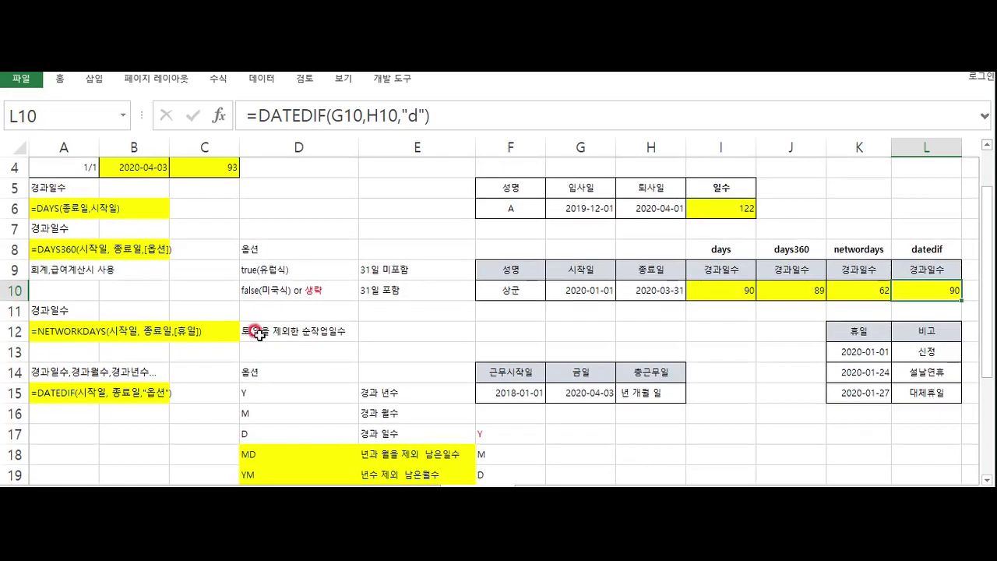
scroll(198, 367, "down", 3)
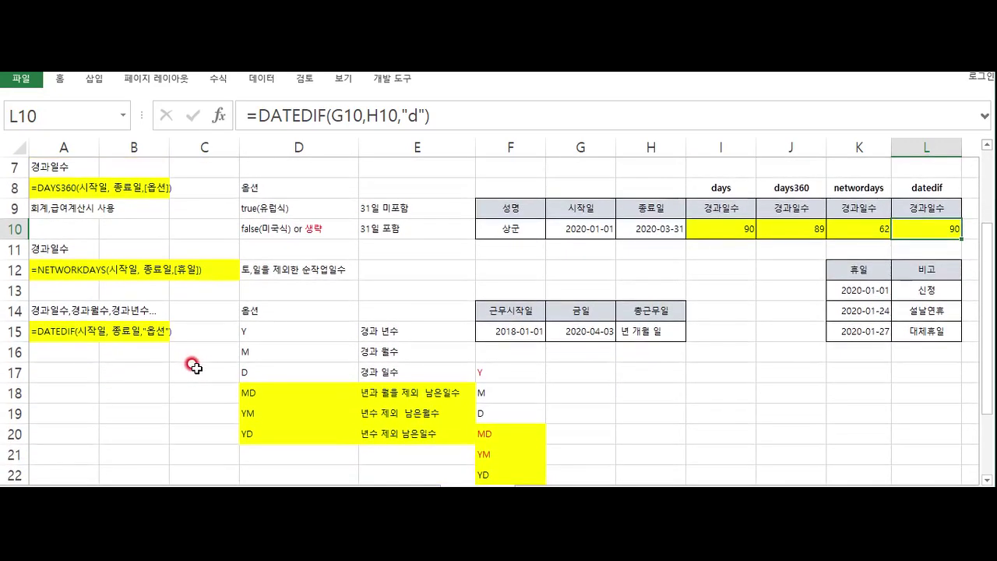
left_click(88, 328)
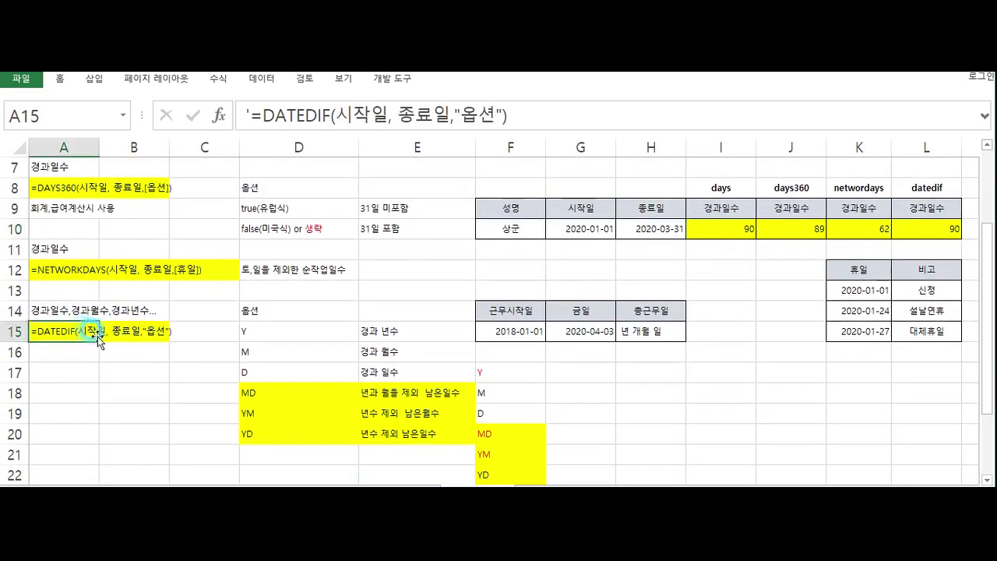
left_click_drag(261, 334, 270, 358)
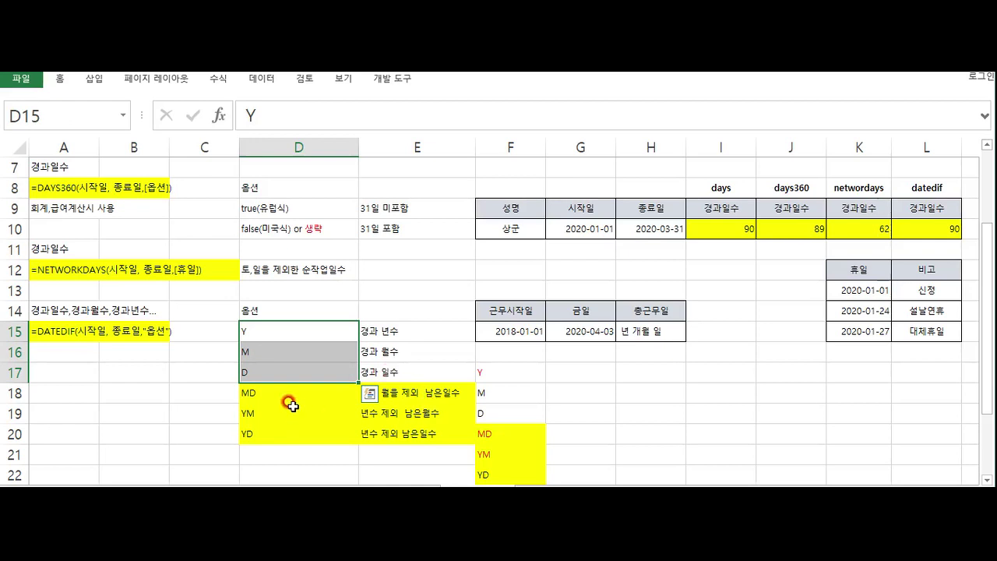
left_click(290, 401)
left_click(405, 395)
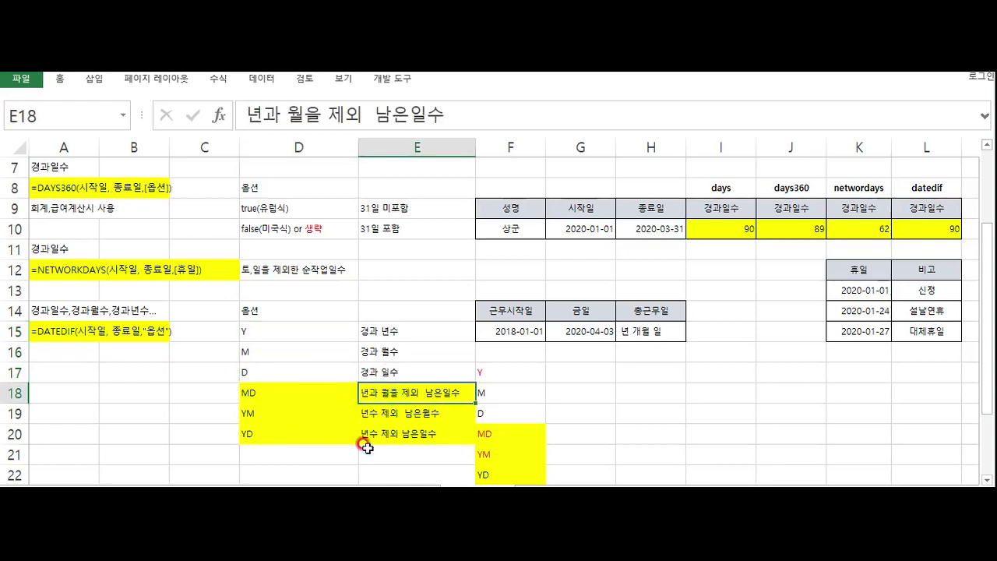
left_click(280, 415)
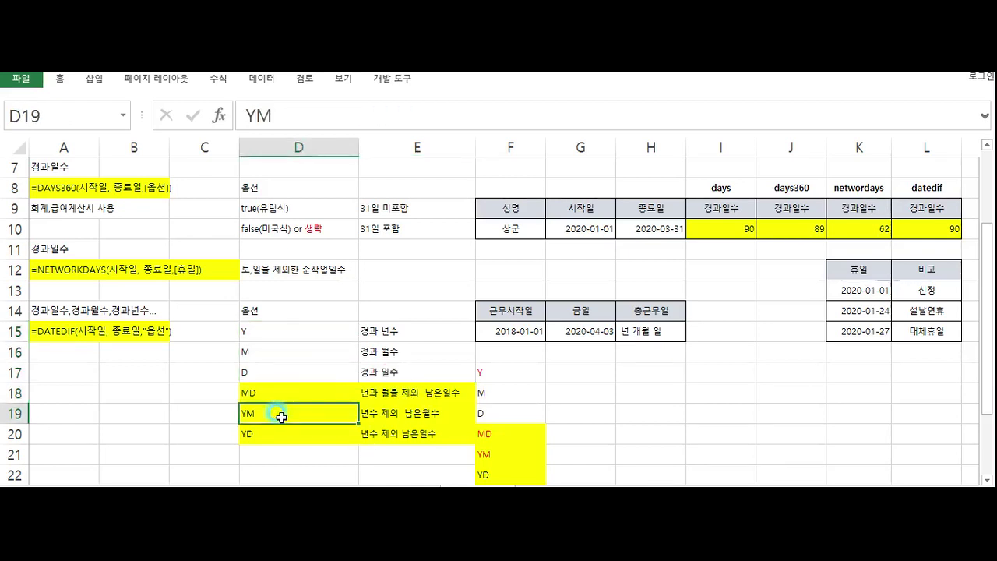
left_click(402, 417)
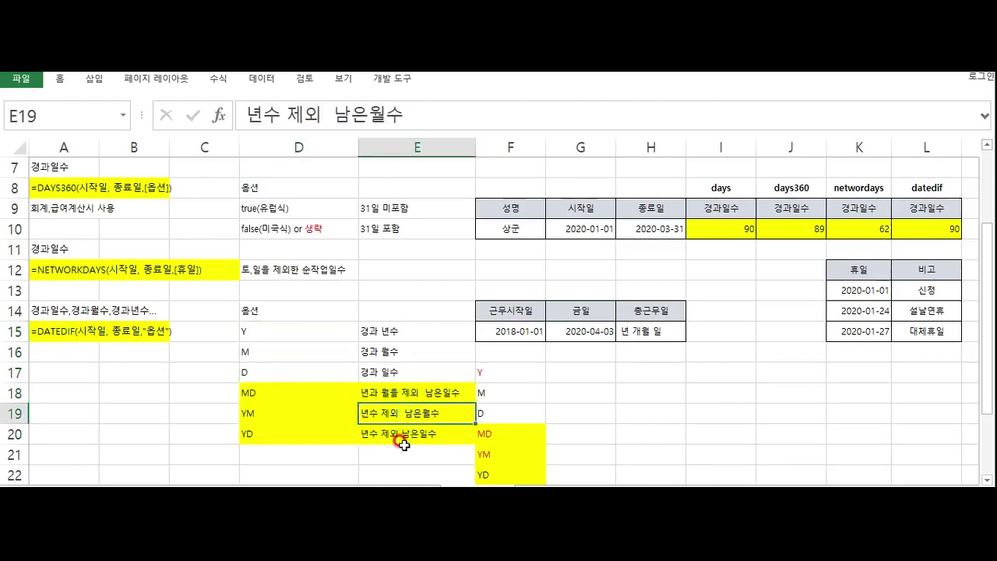
left_click(289, 434)
left_click(405, 434)
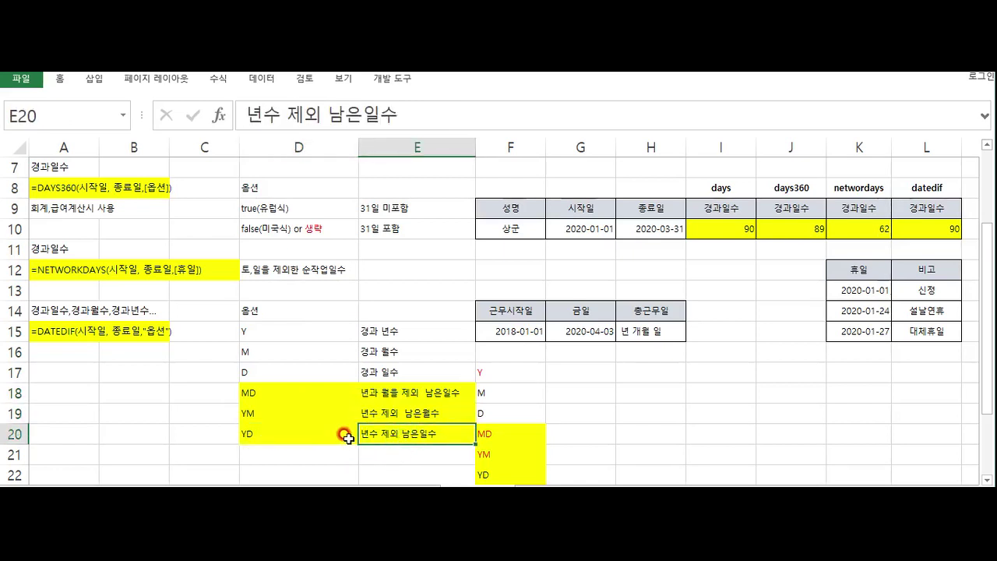
left_click_drag(389, 393, 411, 434)
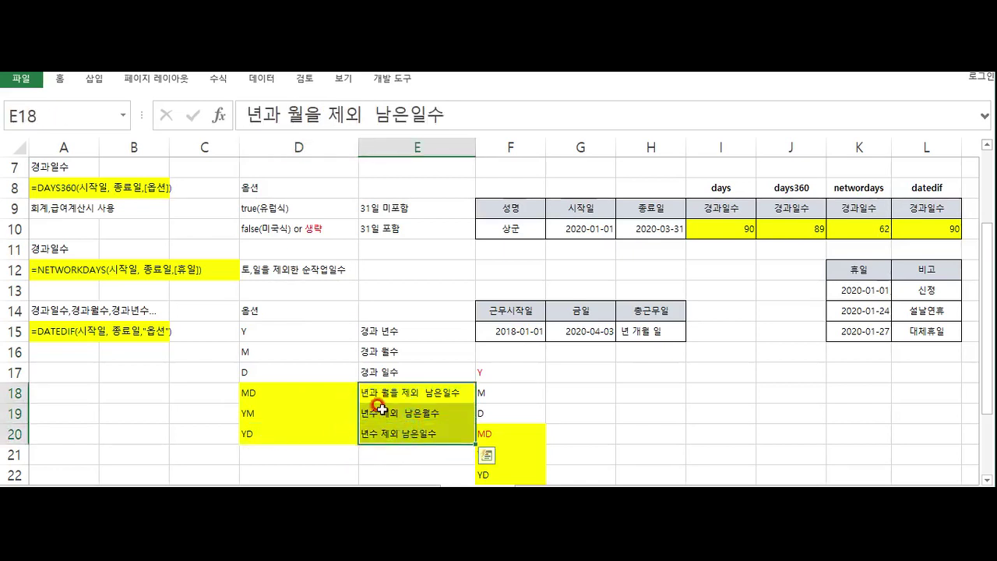
left_click(381, 405)
left_click(382, 396)
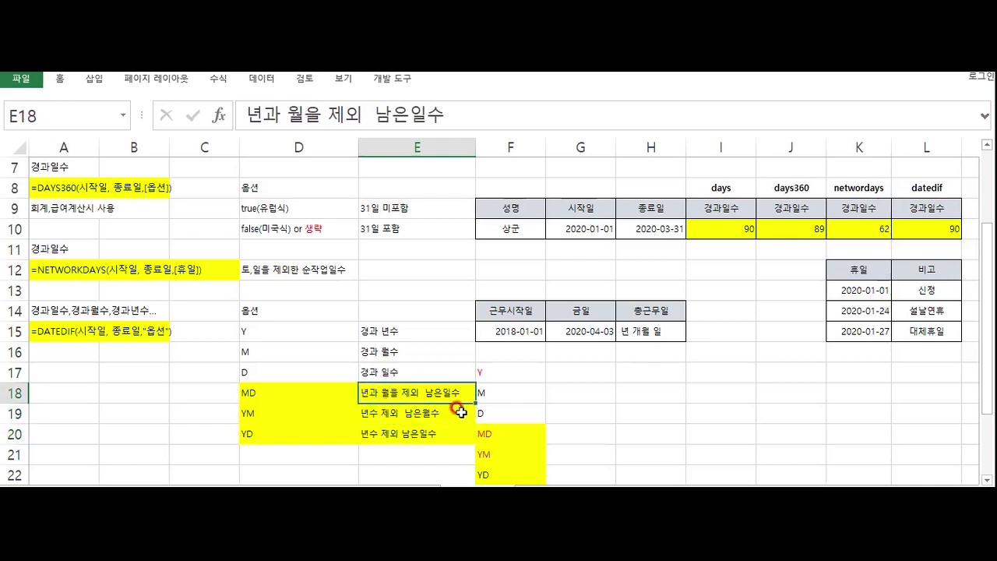
Step: Calculate the elapsed years in G17 with =DATEDIF(F15,G15,F17), taking the option from the Y cell
left_click(561, 373)
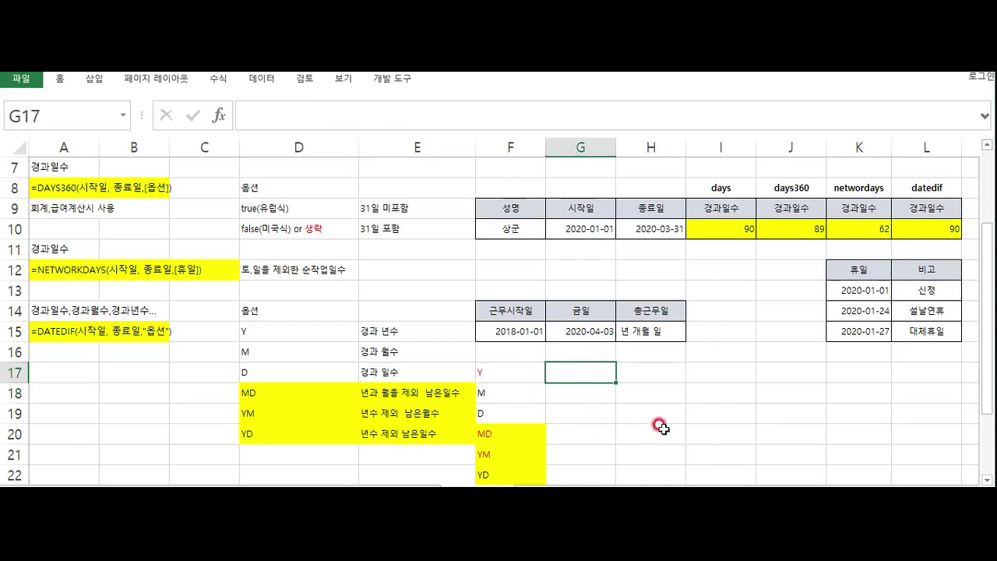
type("=da")
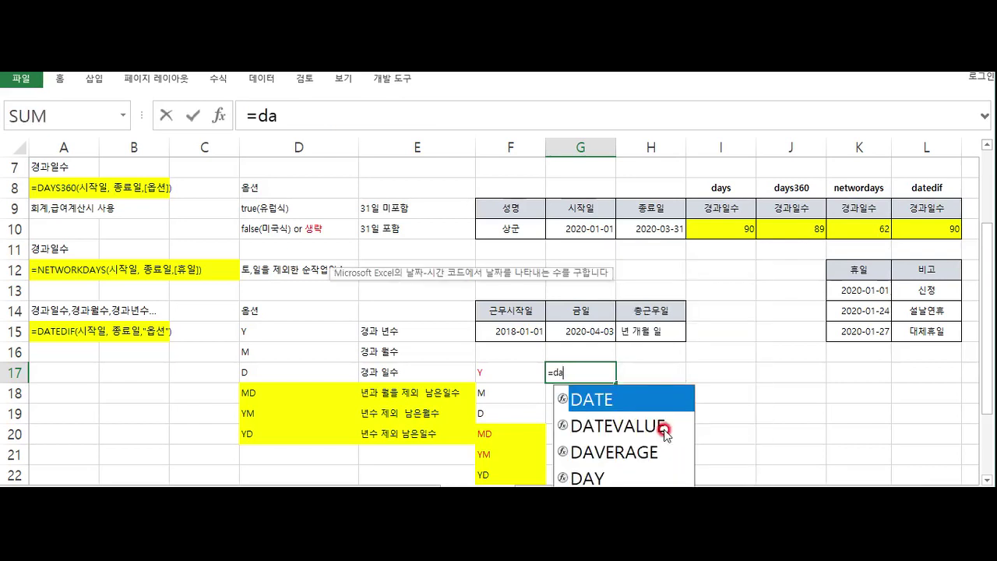
type("te")
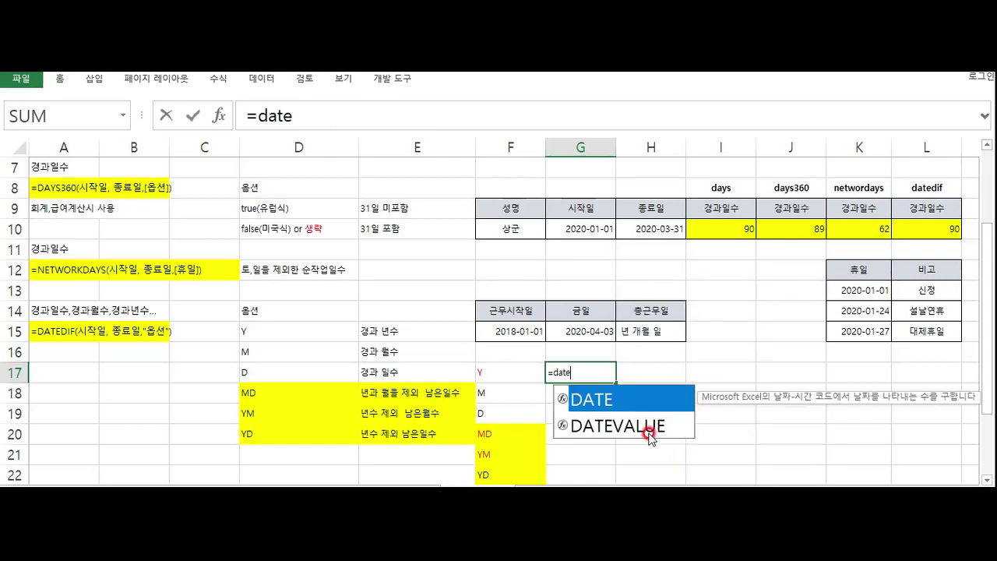
type("dif(")
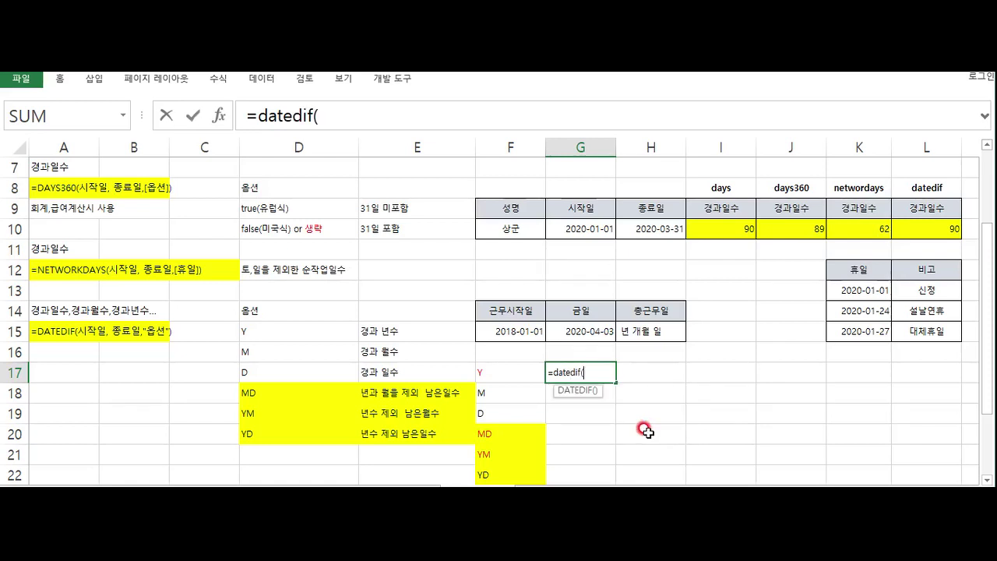
left_click(518, 331)
type(",")
left_click(586, 332)
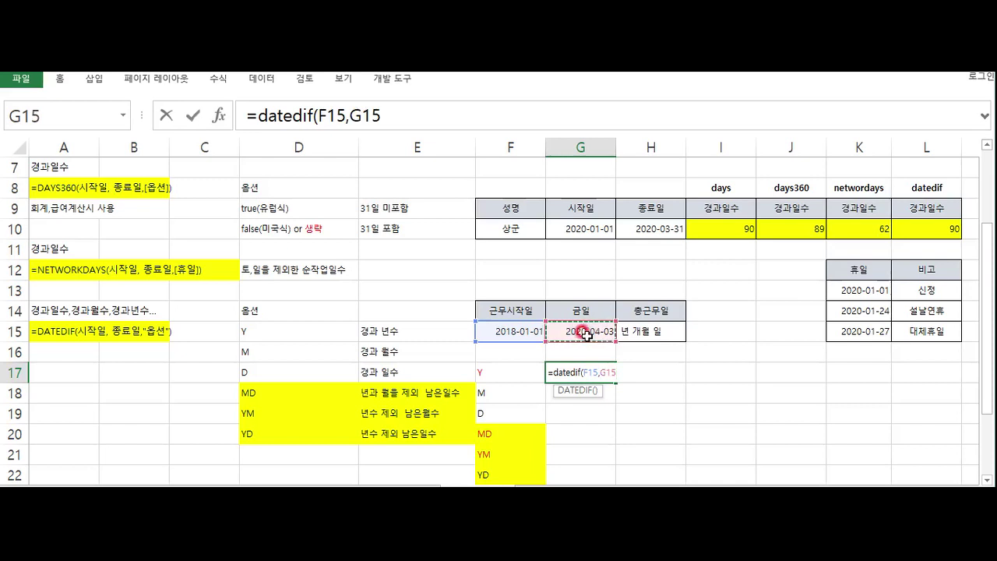
type(",")
left_click_drag(483, 372, 508, 473)
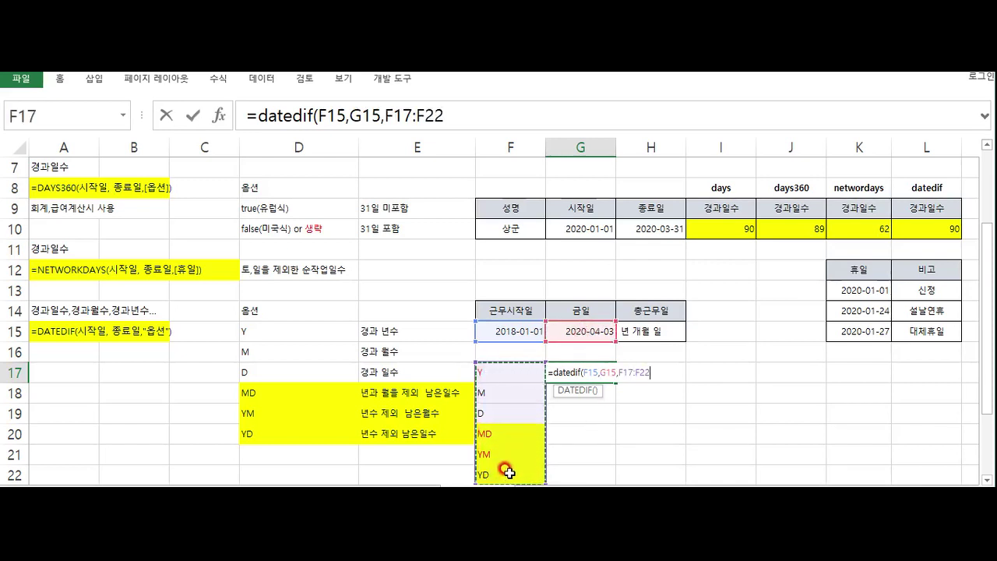
left_click(520, 370)
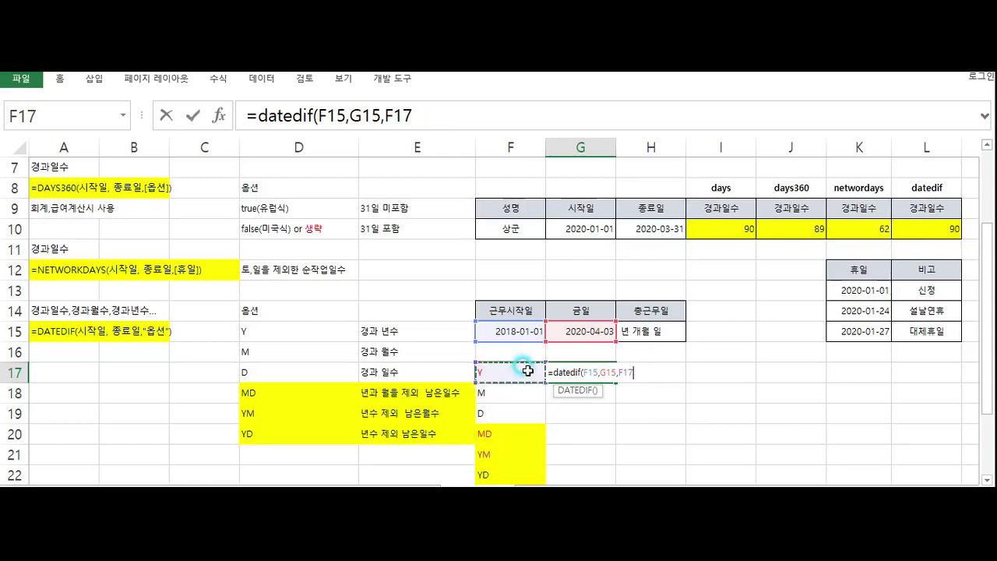
key("Return")
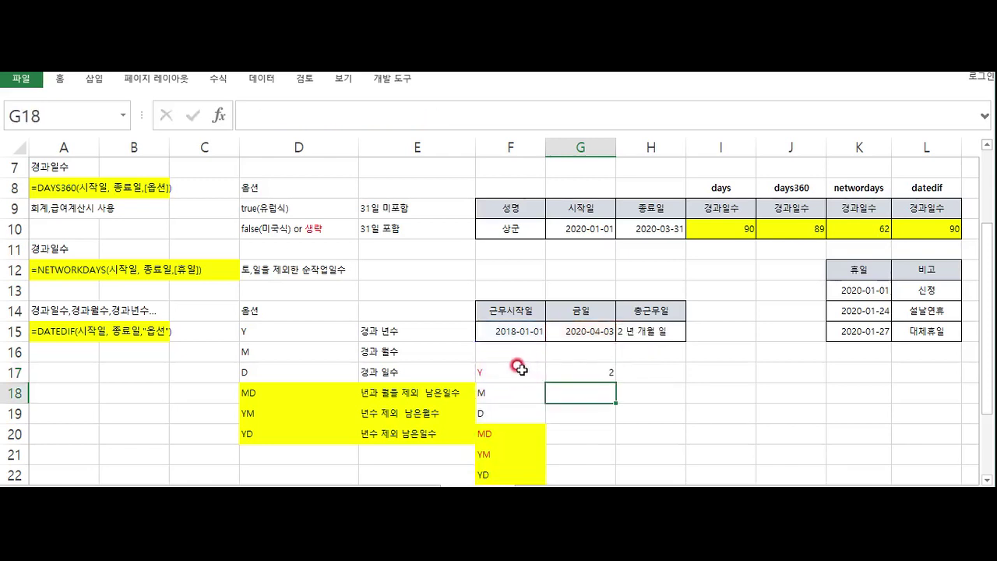
Step: Try to fill the DATEDIF formula from G17 down to G18 with its relative date references, and check the copy
left_click(580, 370)
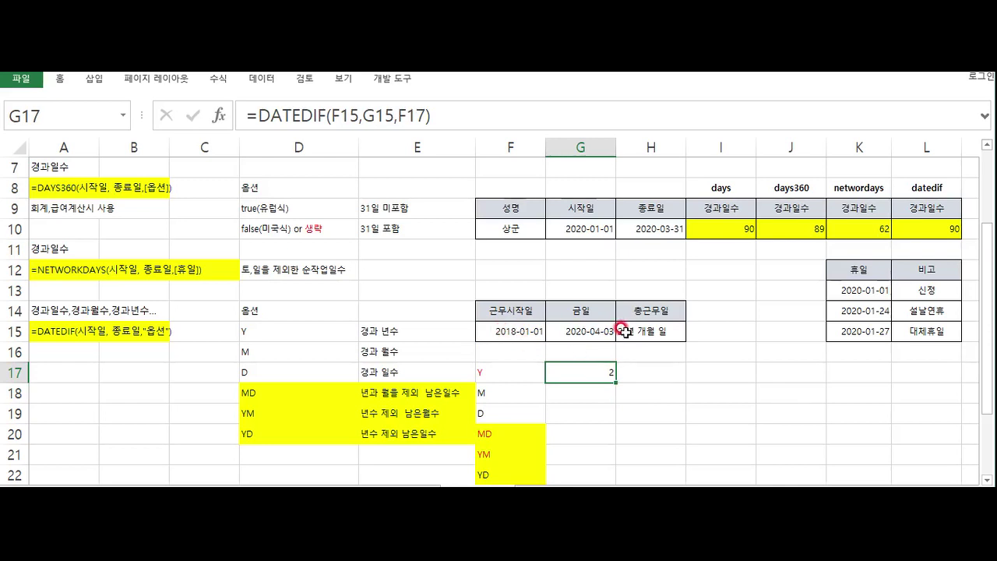
left_click_drag(617, 381, 616, 399)
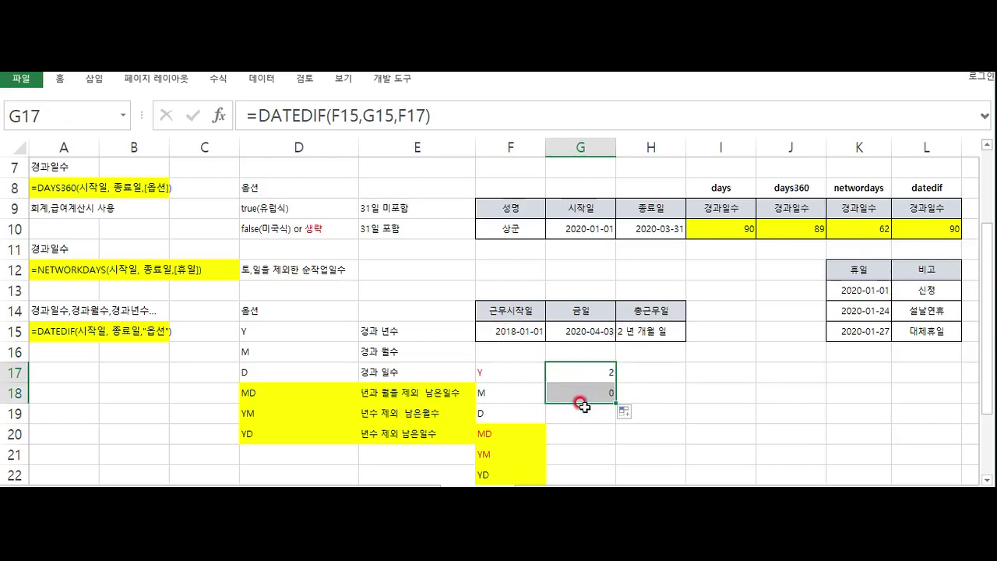
left_click(596, 391)
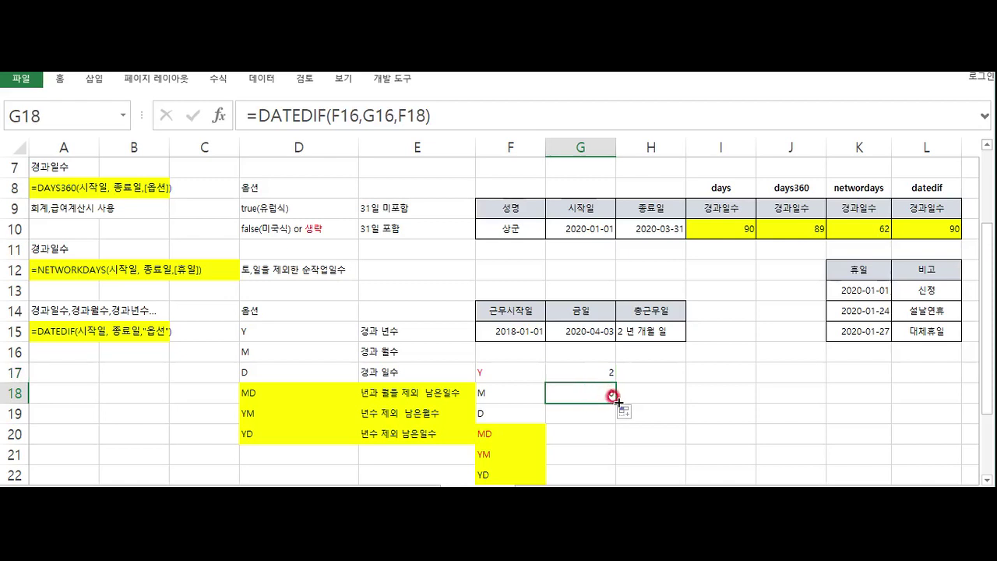
Step: Make both date references in the G17 formula absolute, giving =DATEDIF($F$15,$G$15,F17)
left_click(584, 364)
left_click(389, 109)
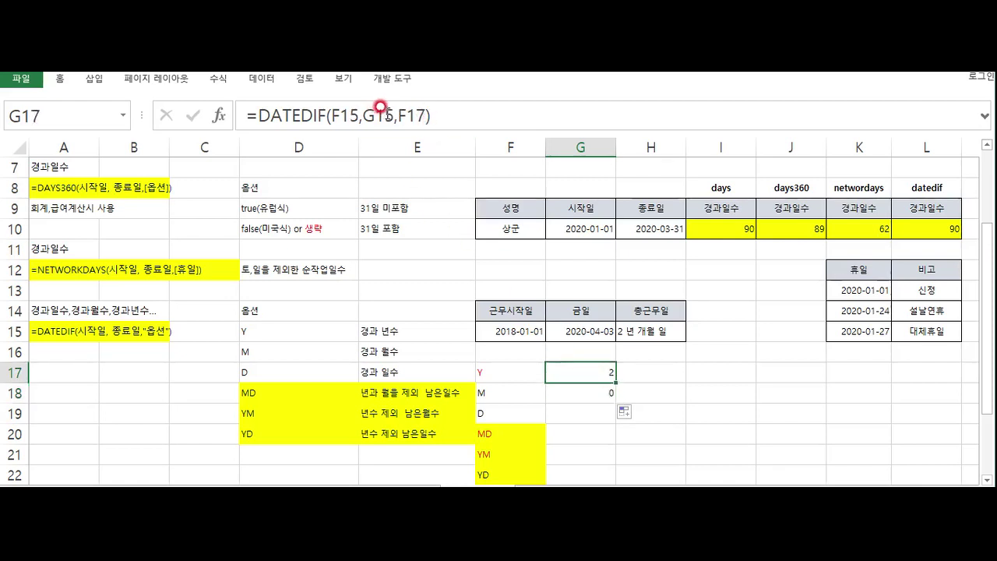
left_click_drag(391, 114, 330, 164)
key("F4")
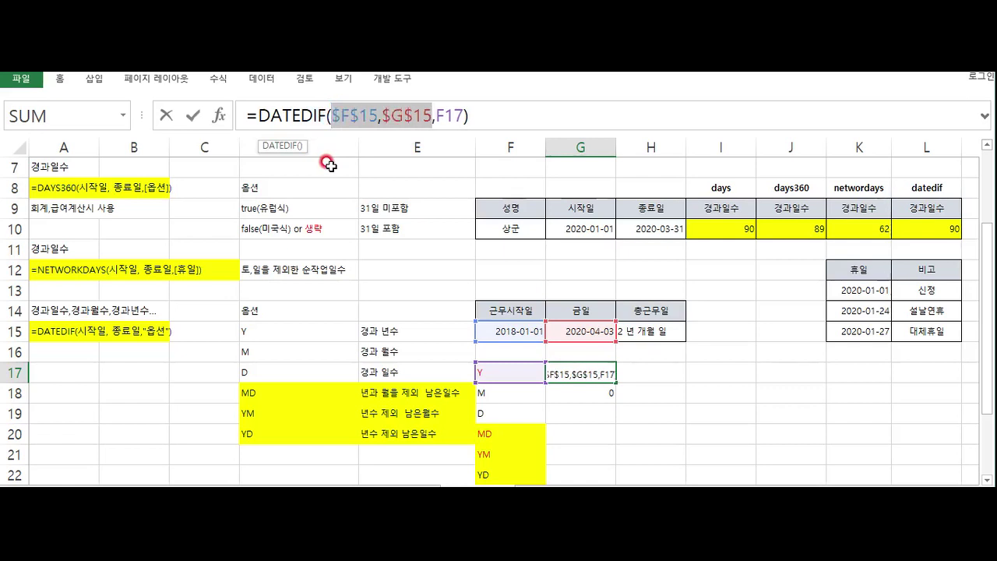
key("Return")
Step: Fill the corrected G17 formula down to G18 for the M option and check the copied formula
left_click(584, 371)
left_click_drag(616, 382, 619, 398)
left_click(598, 390)
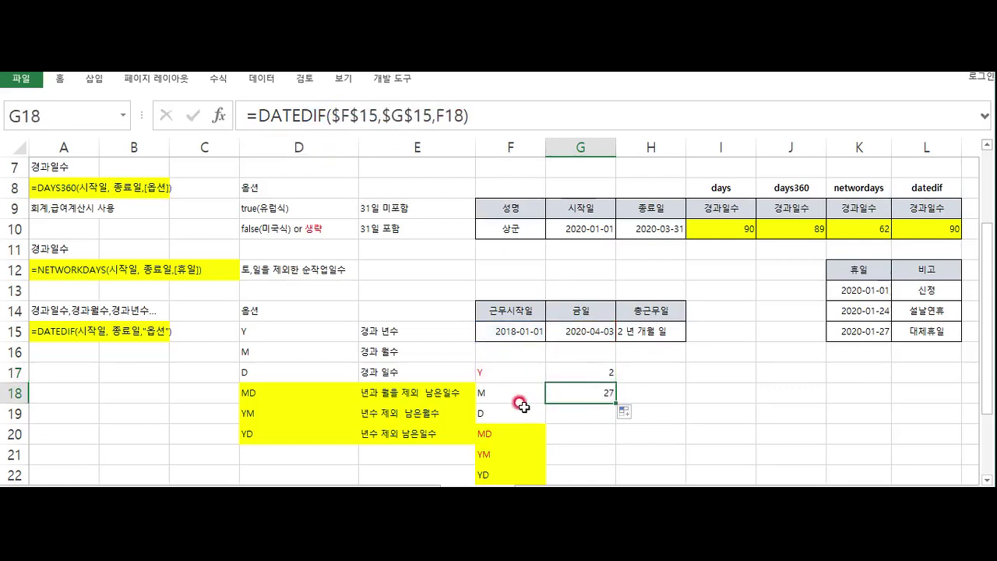
left_click_drag(498, 393, 605, 396)
left_click(576, 399)
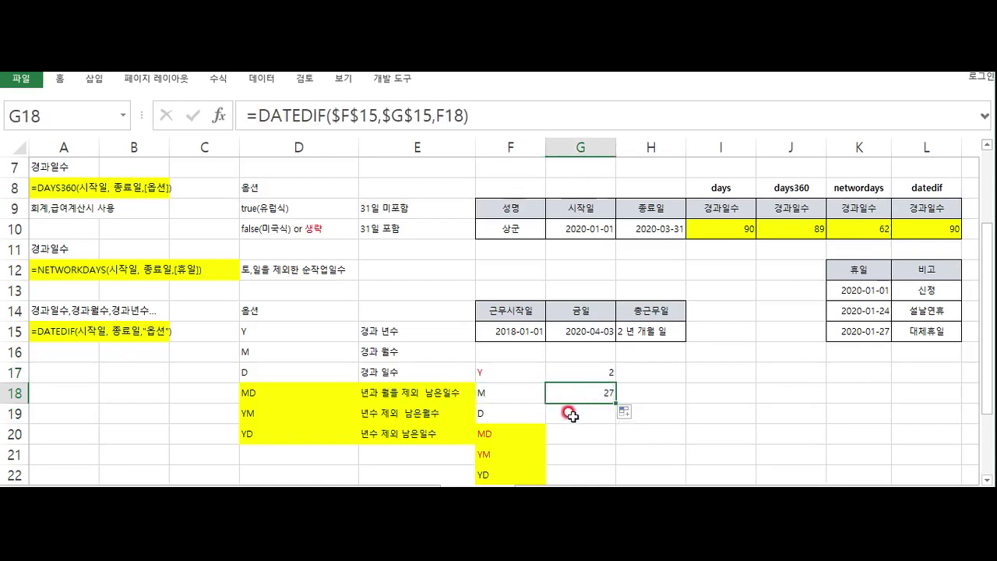
Step: Extend the DATEDIF formula from G18 down to G19 for the D option
left_click(586, 376)
left_click(590, 394)
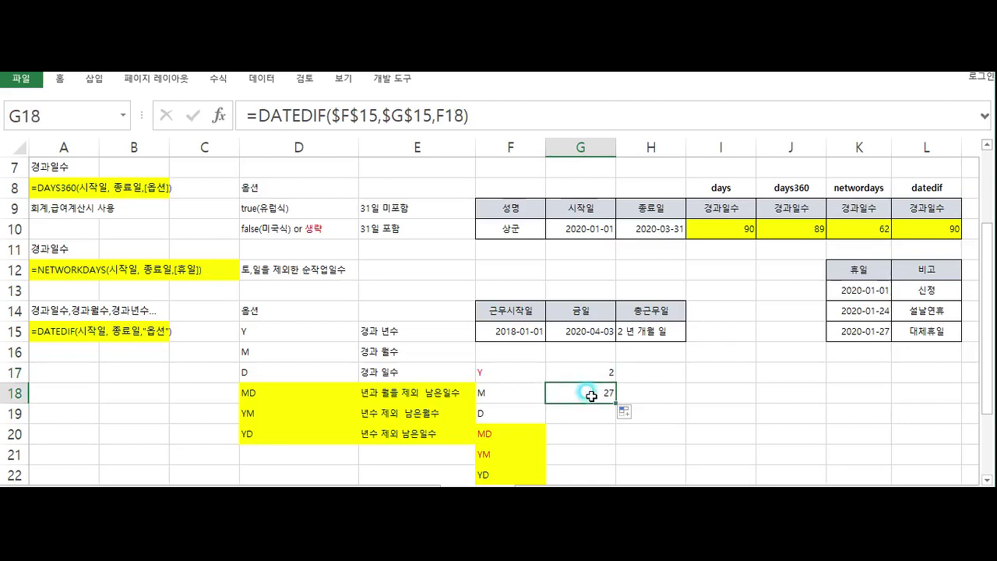
left_click_drag(613, 401, 583, 415)
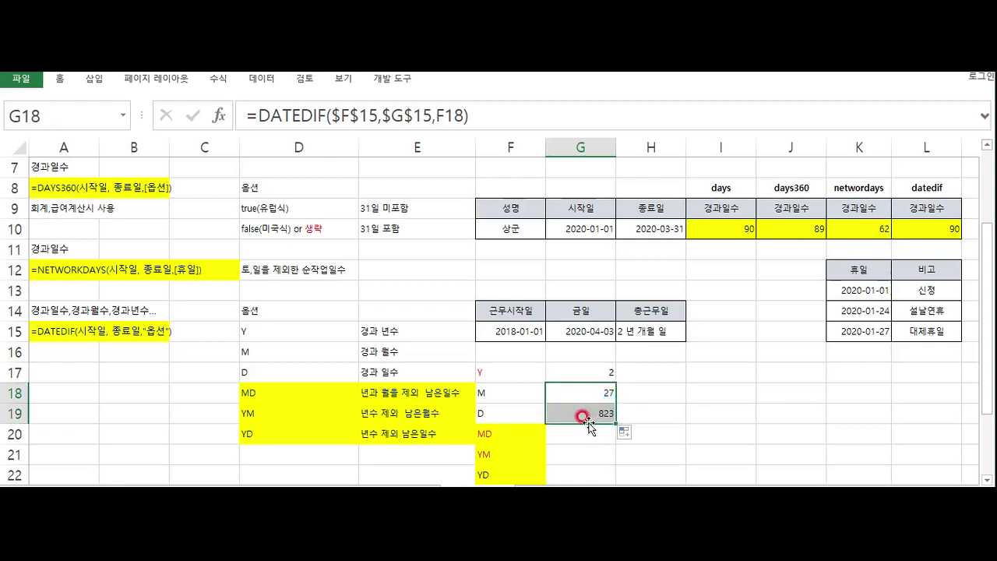
Step: Fill the DATEDIF formula from G19 down to G20 for the MD option and check the total service formula in H15
left_click(582, 416)
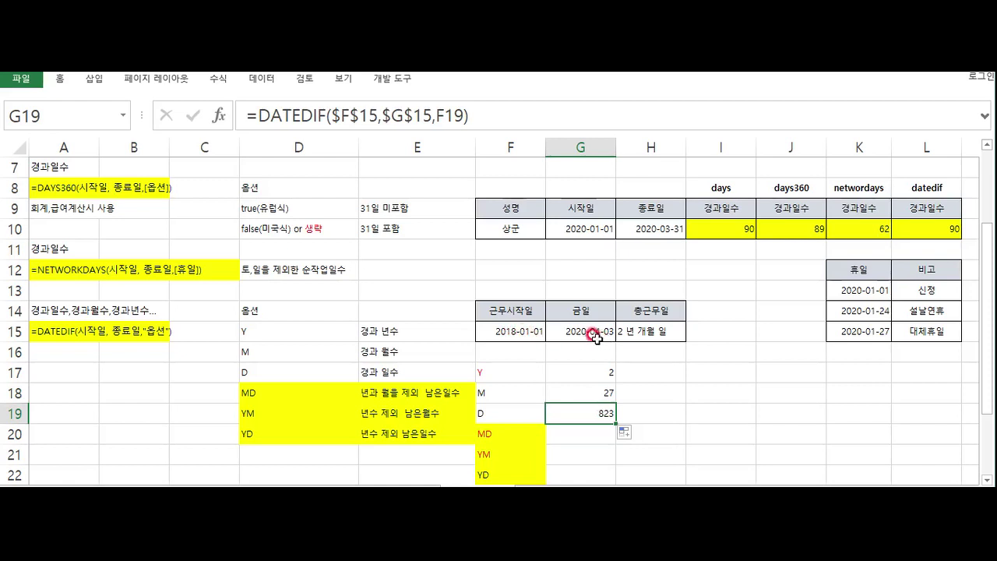
left_click_drag(615, 424, 585, 433)
left_click(587, 437)
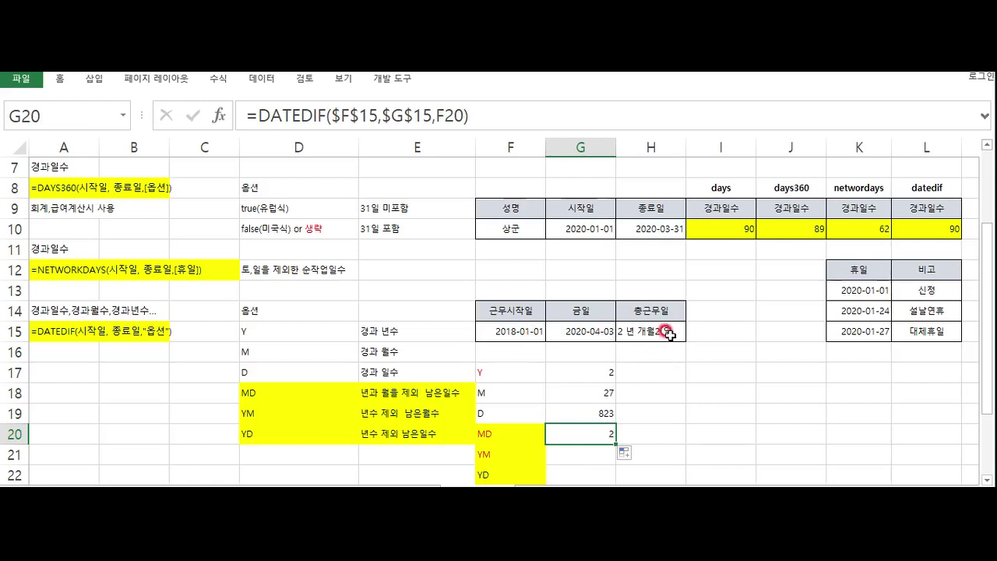
left_click(591, 393)
left_click(589, 432)
left_click(640, 331)
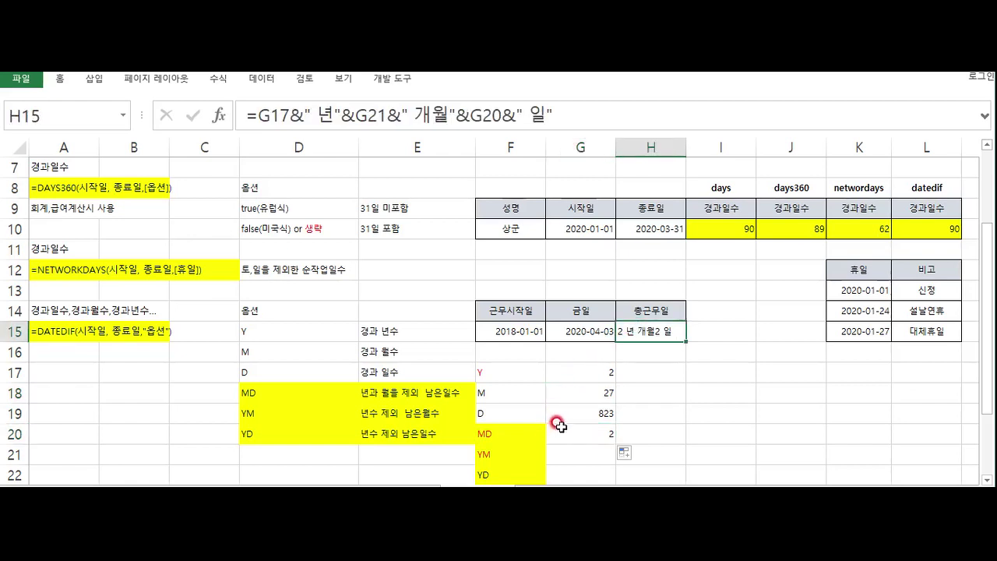
Step: Fill the DATEDIF formula from G20 down to G21 for the YM option and compare it with the M result
left_click(580, 433)
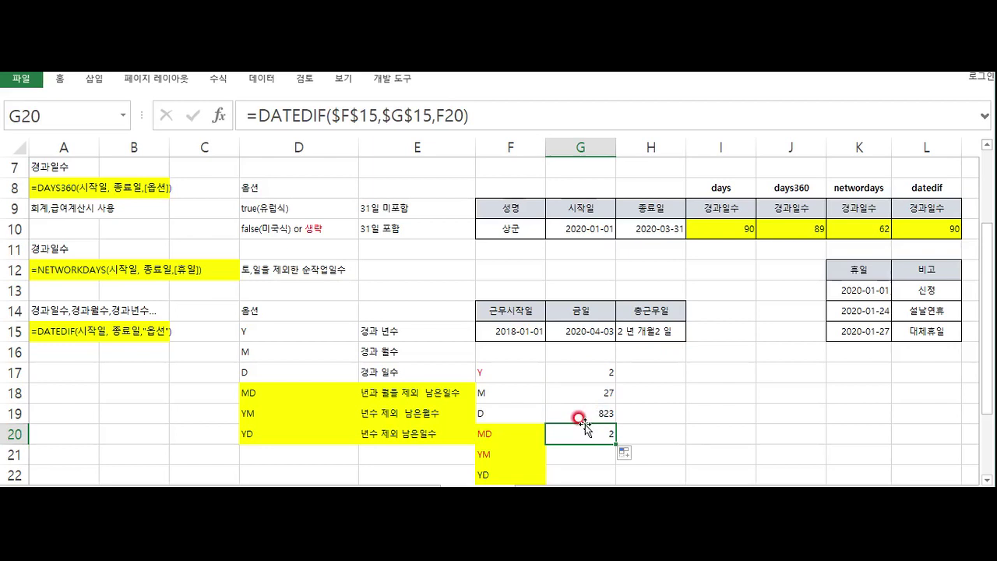
left_click_drag(613, 442, 613, 461)
left_click(574, 452)
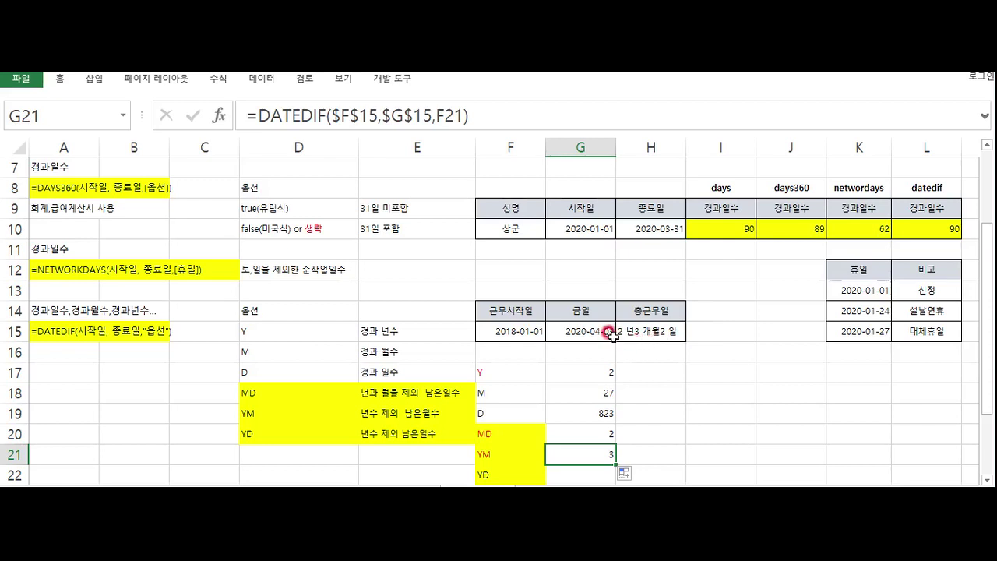
left_click(604, 397)
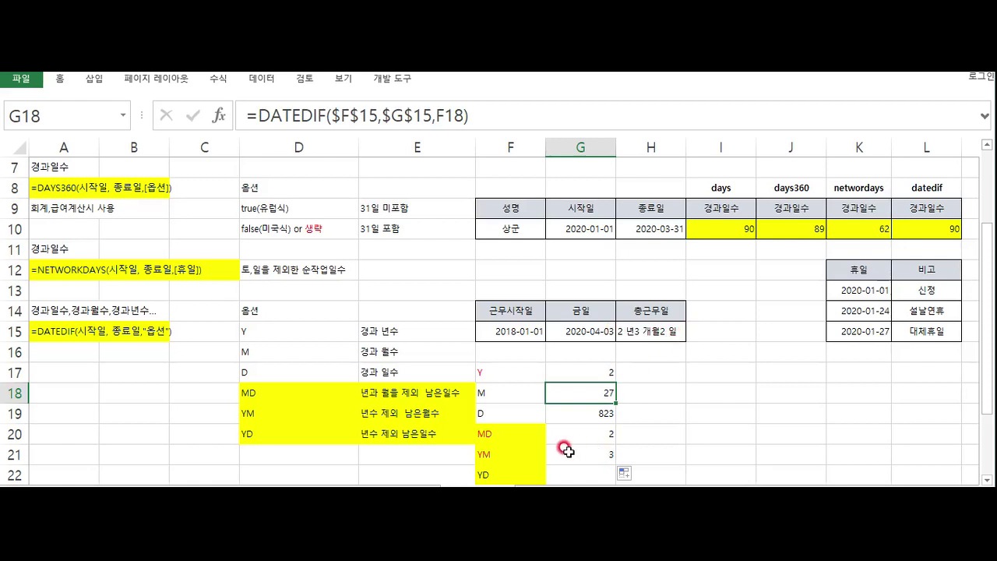
Step: Fill the DATEDIF formula from G21 down to G22 for the YD option and check it against that option's description
scroll(566, 447, "down", 1)
left_click(583, 396)
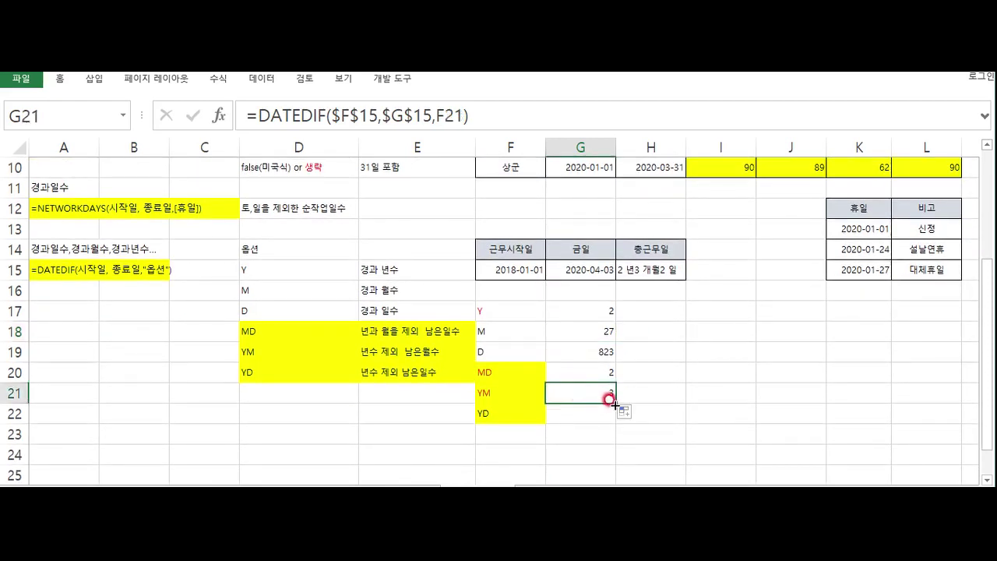
left_click_drag(615, 418, 601, 416)
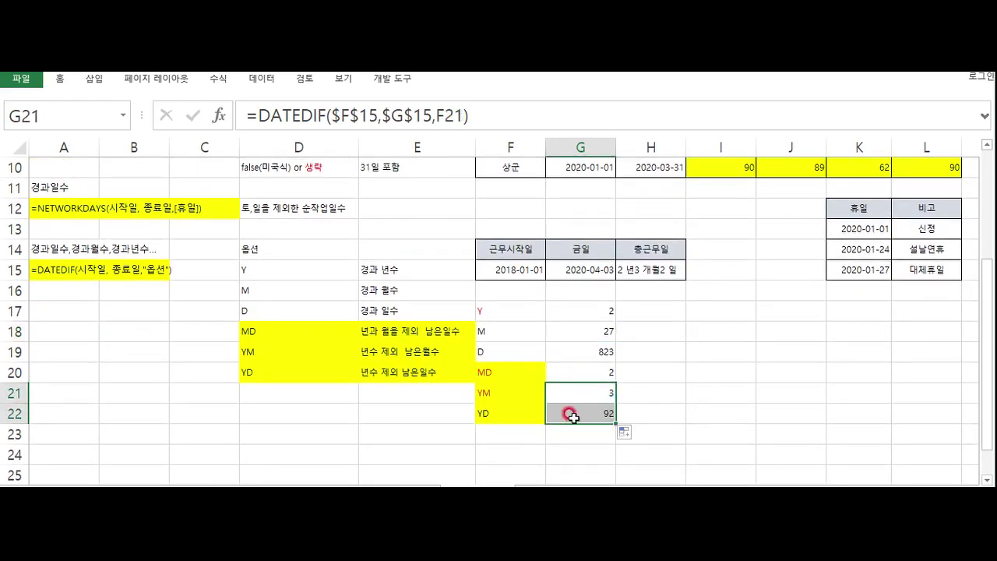
left_click(573, 413)
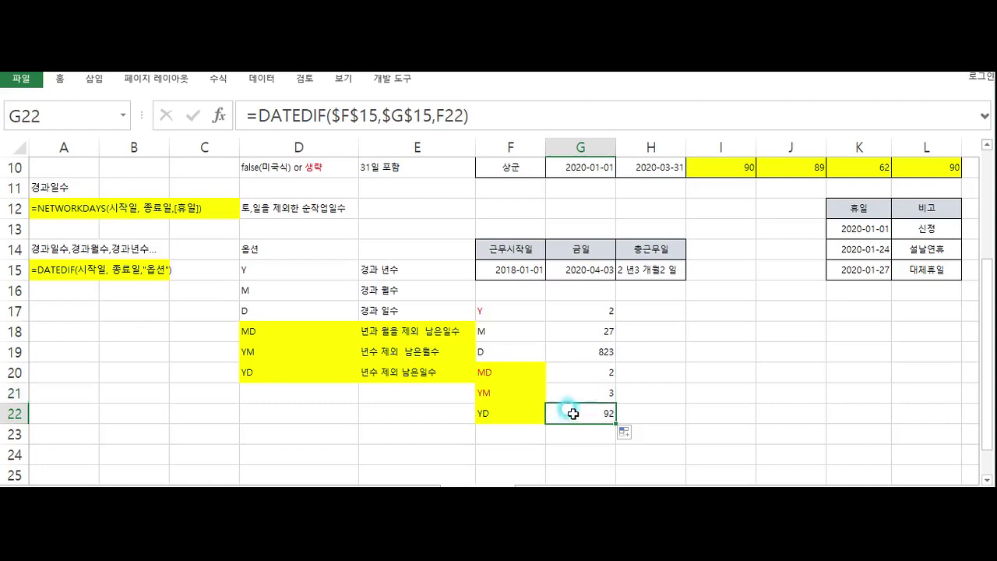
left_click(395, 375)
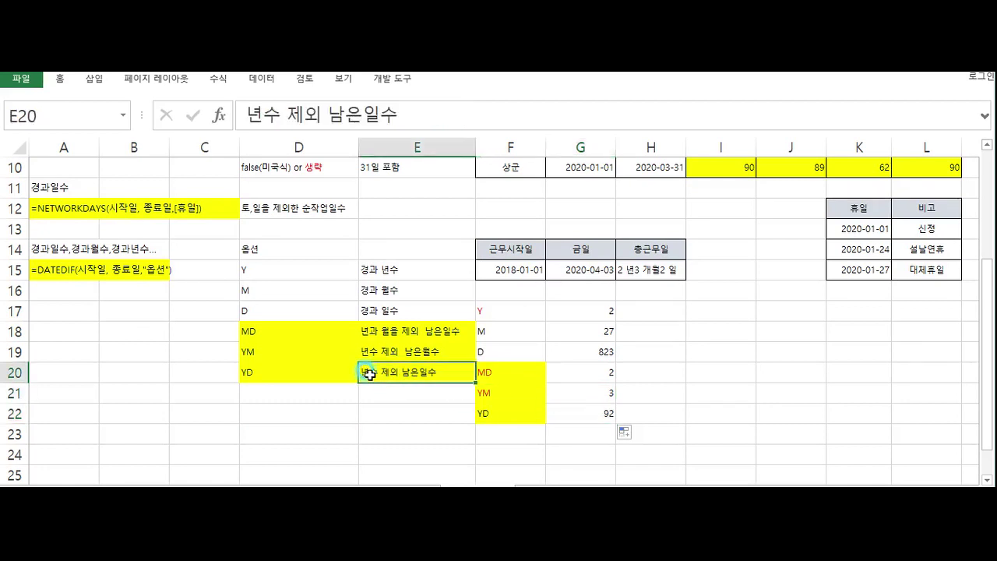
left_click(592, 411)
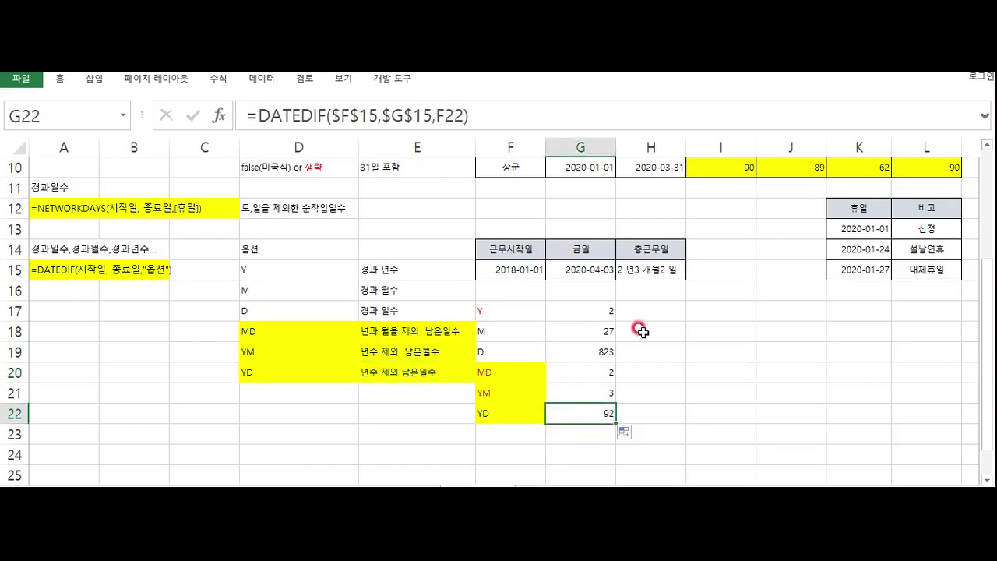
Step: Review the combined service period formula in H15 against the DATEDIF results and option descriptions, and return to the function list at the sheet's start
scroll(640, 331, "up", 1)
left_click(639, 331)
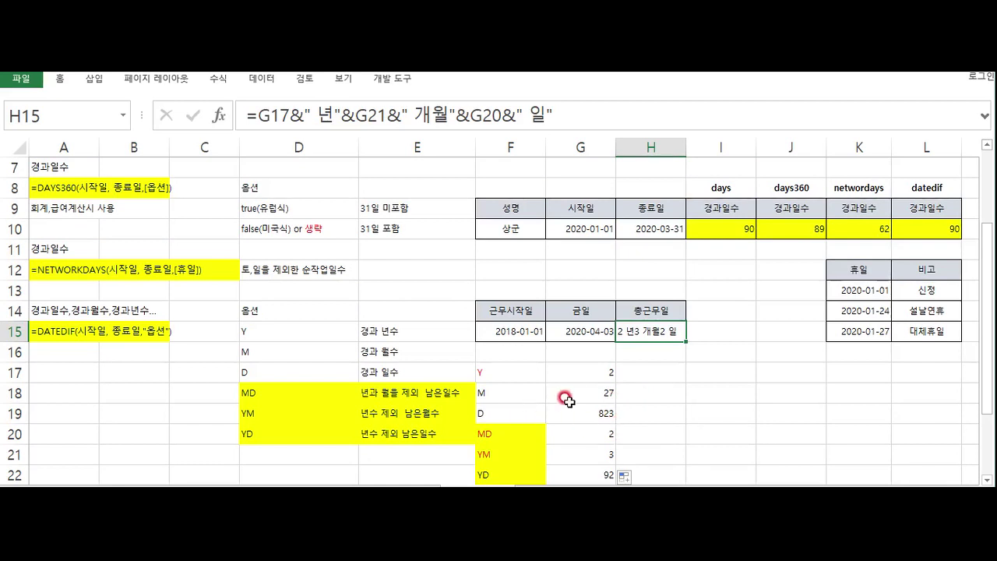
left_click(581, 372)
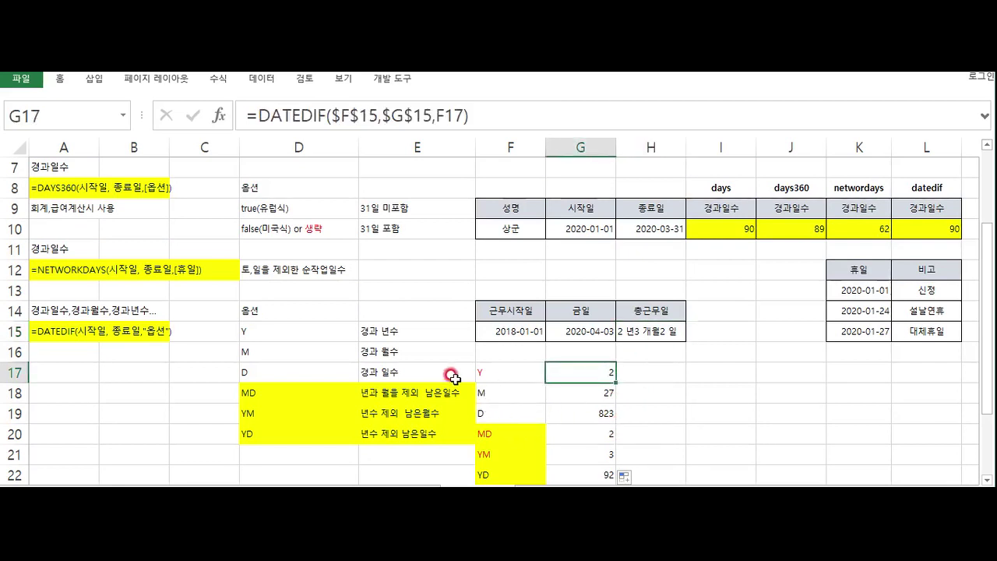
left_click(580, 413)
left_click(508, 430)
scroll(436, 382, "down", 1)
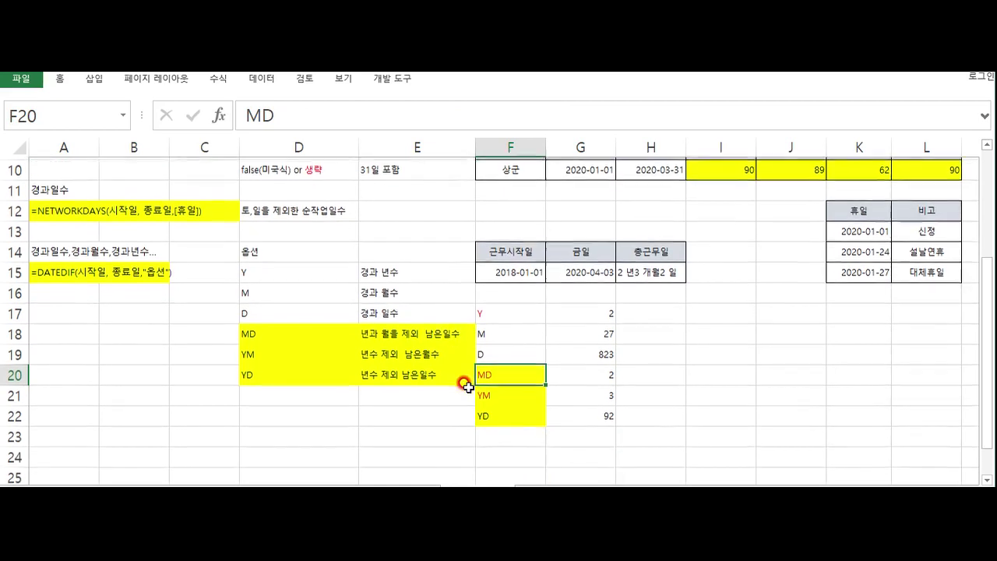
left_click(591, 375)
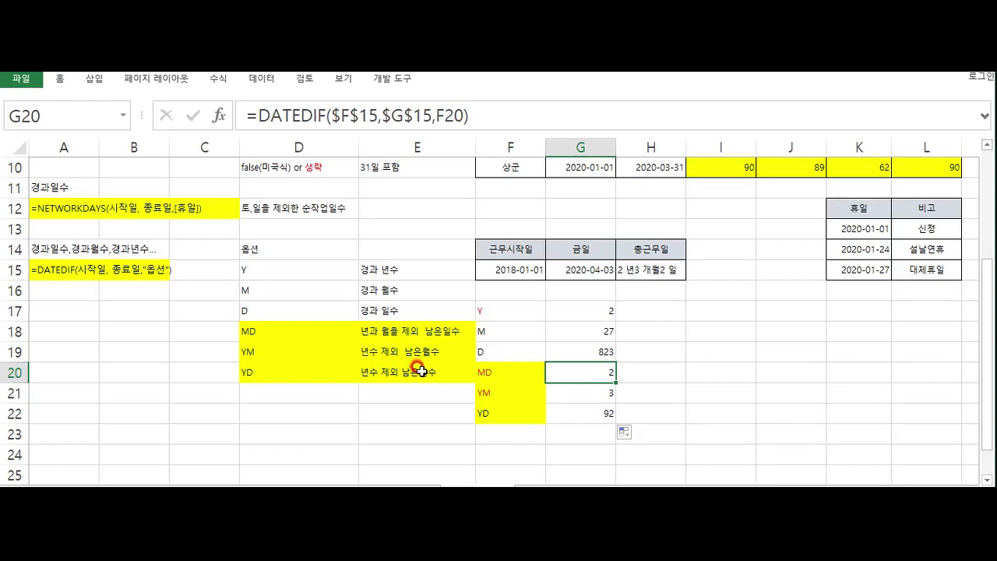
left_click(594, 394)
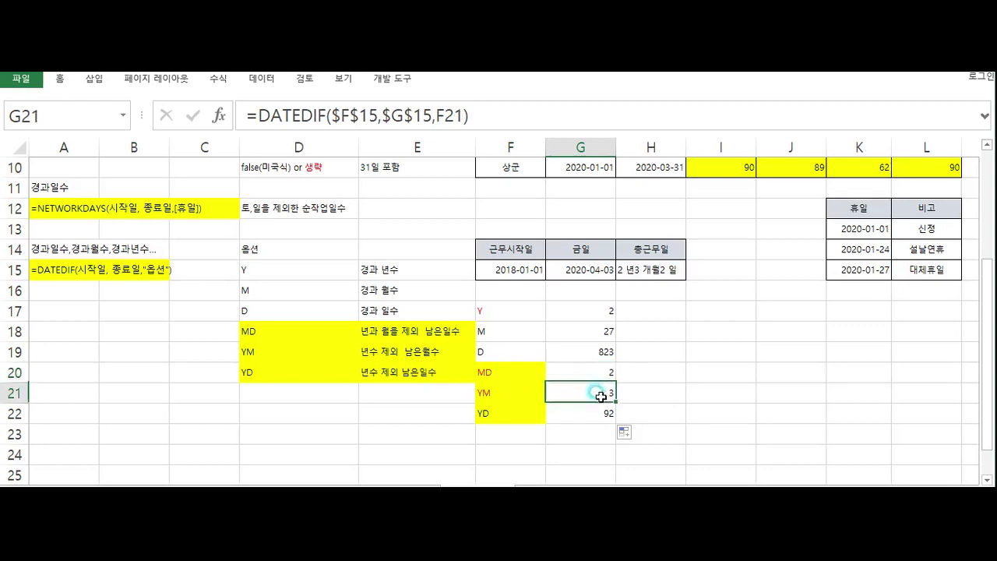
left_click(407, 374)
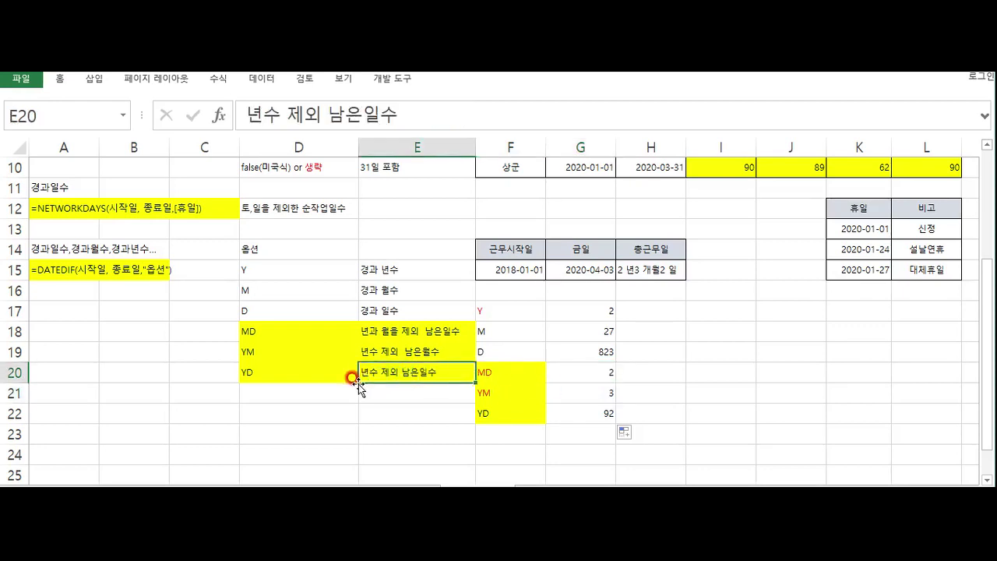
left_click(589, 411)
scroll(456, 345, "up", 3)
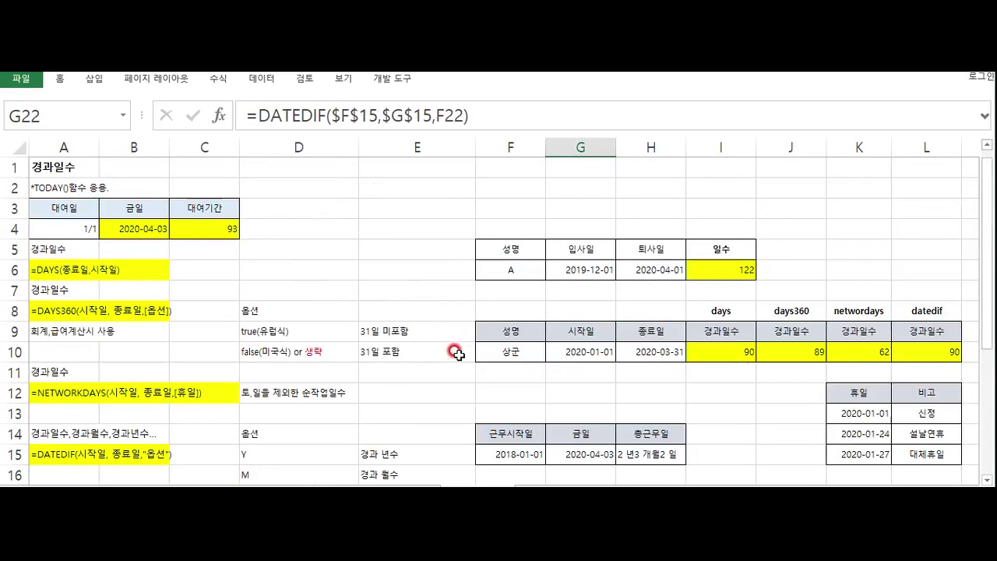
left_click(356, 377)
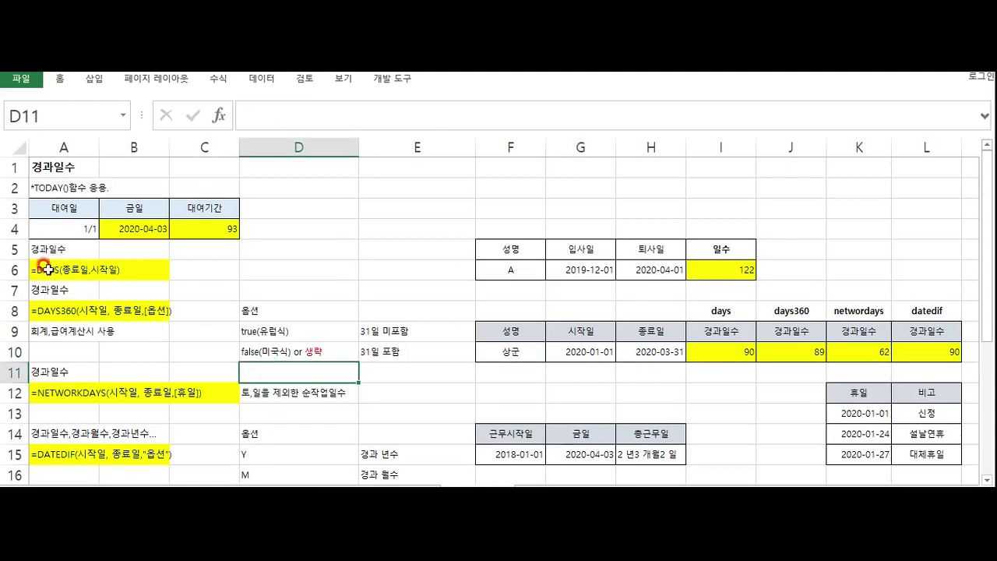